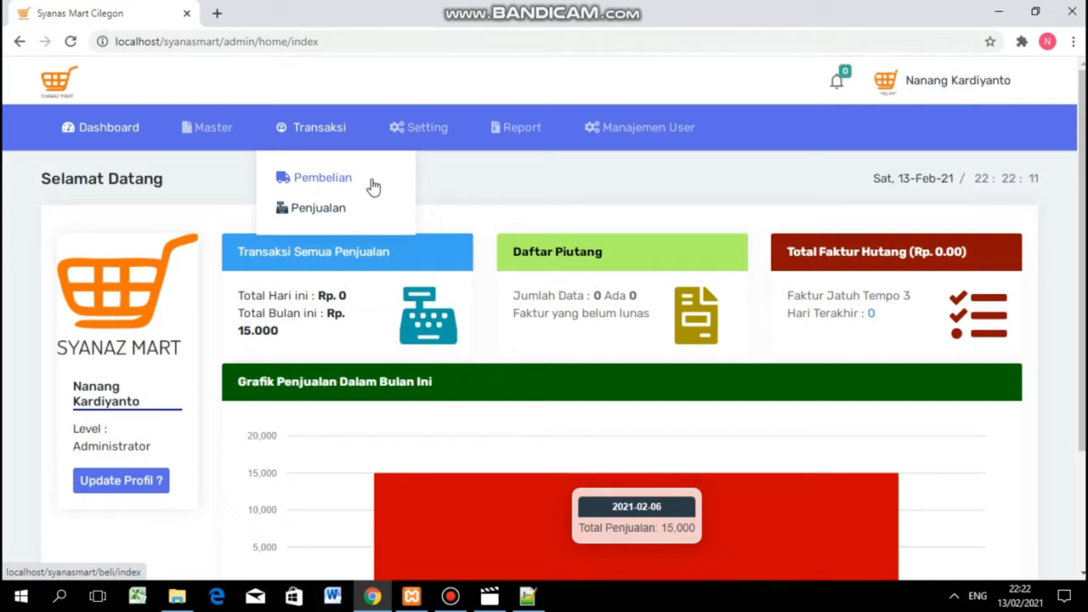
Go to the Pembelian (purchases) page from the Transaksi menu.
left_click(309, 178)
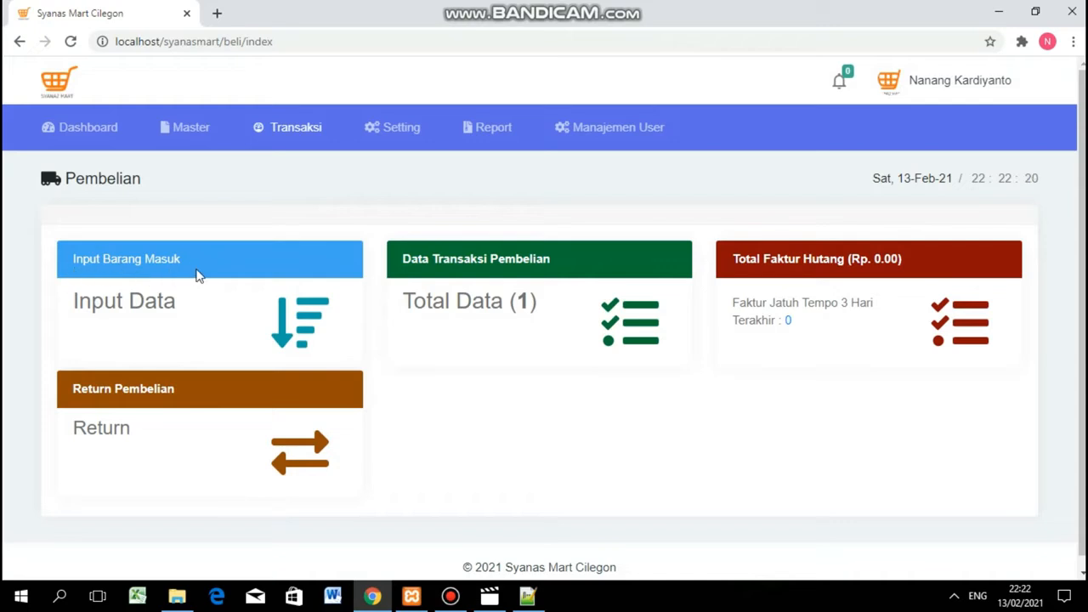
Review the payable-invoice summary, then visit the Return page and come back to Pembelian.
scroll(808, 265, "down", 1)
left_click_drag(907, 255, 731, 246)
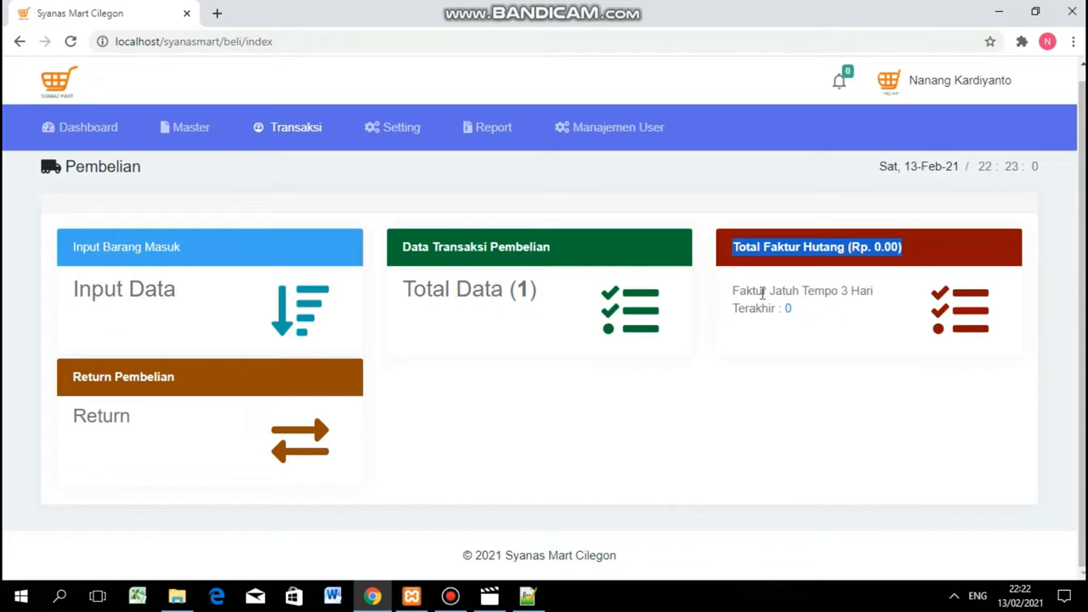
left_click_drag(732, 292, 886, 304)
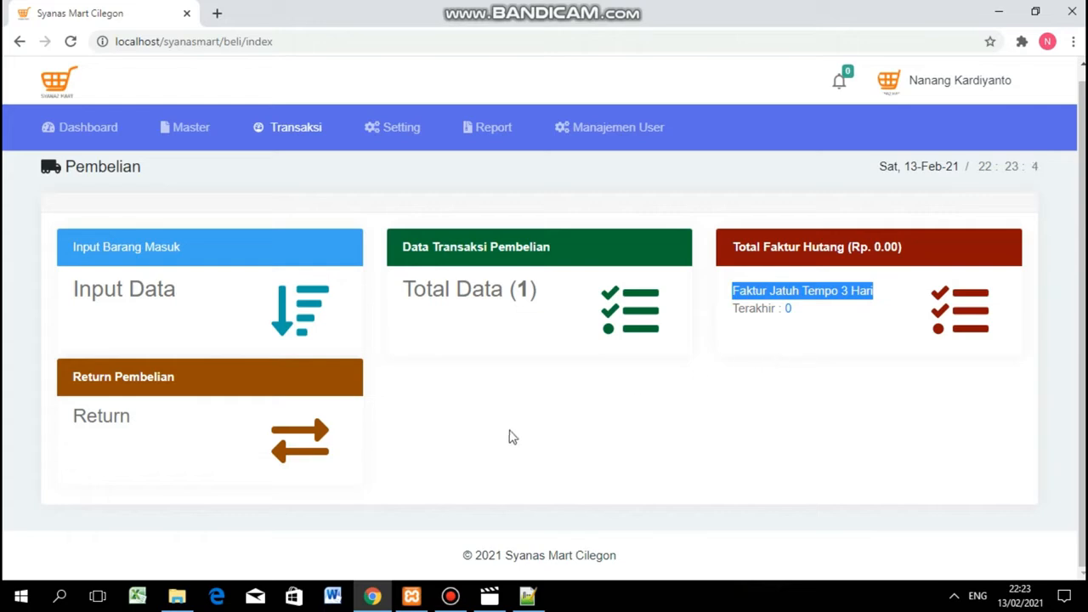
left_click_drag(175, 432, 90, 437)
left_click(329, 462)
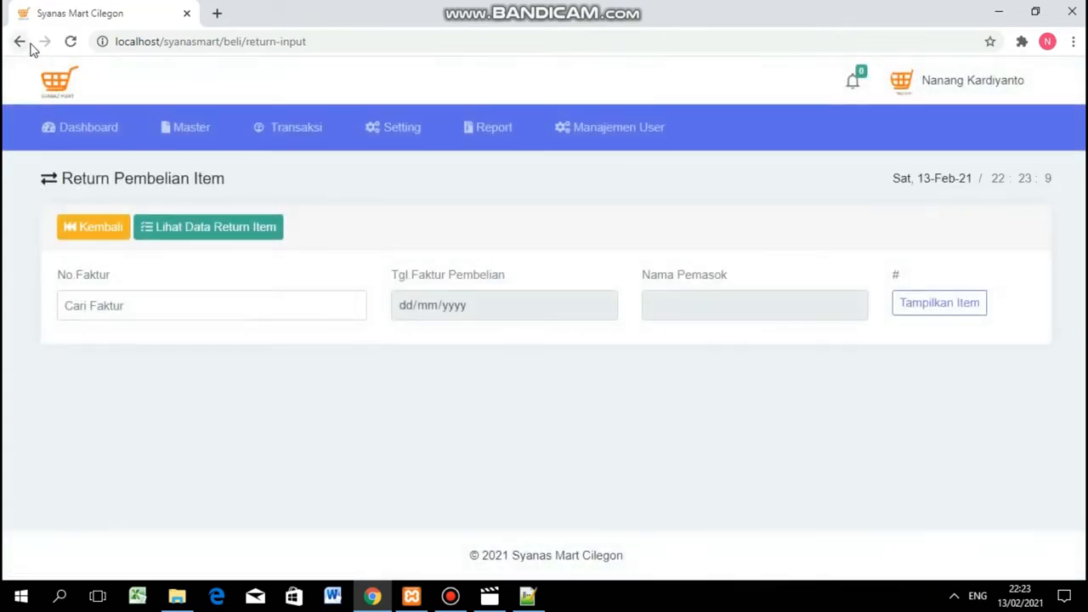
left_click(74, 227)
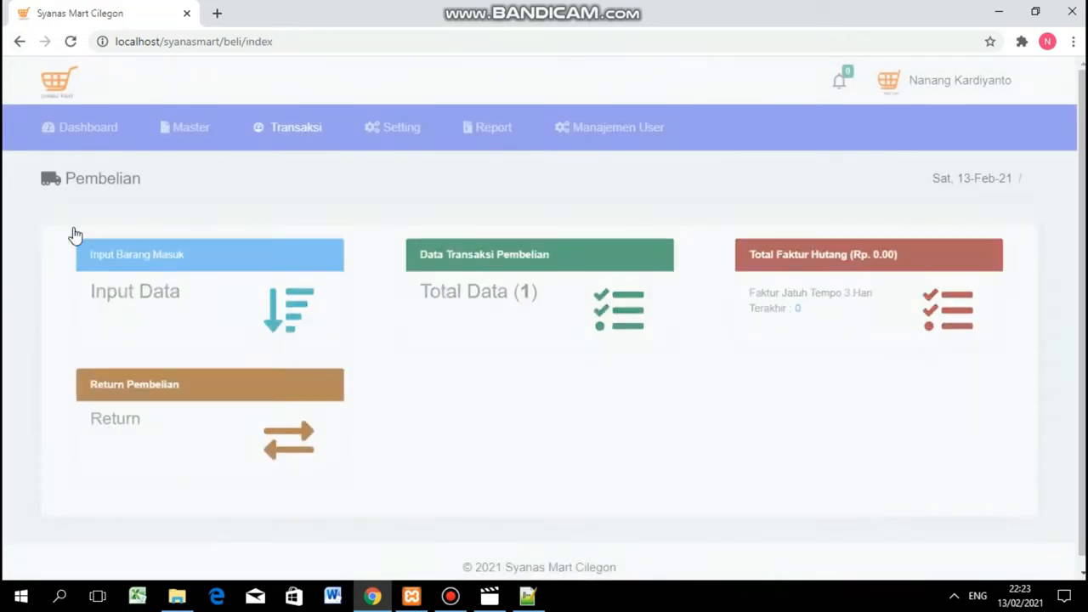
Start a new purchase invoice from the Input Data card.
left_click(185, 128)
left_click(112, 265)
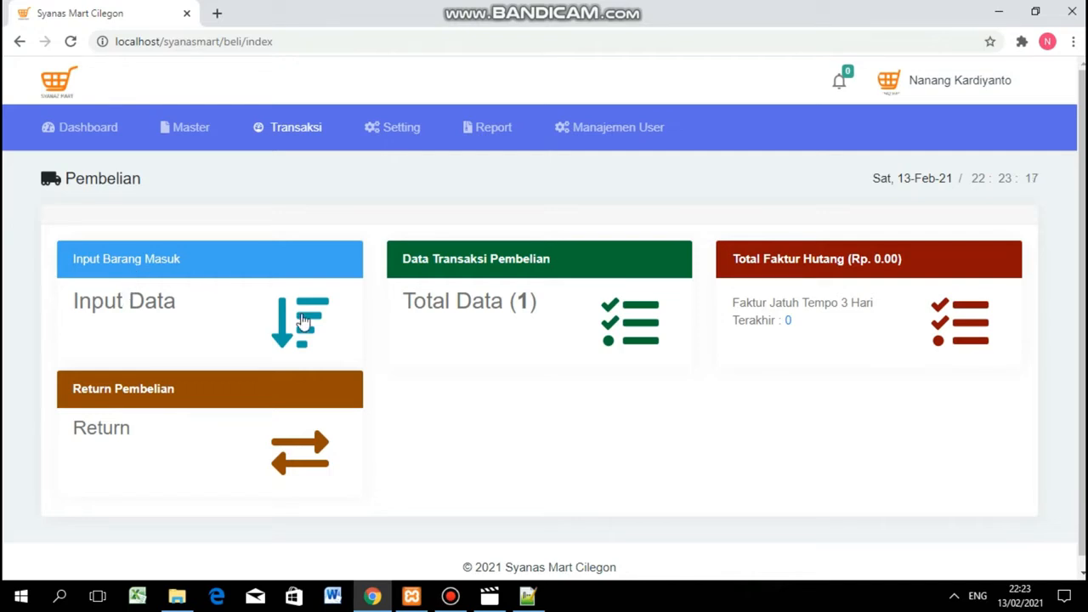
left_click(165, 308)
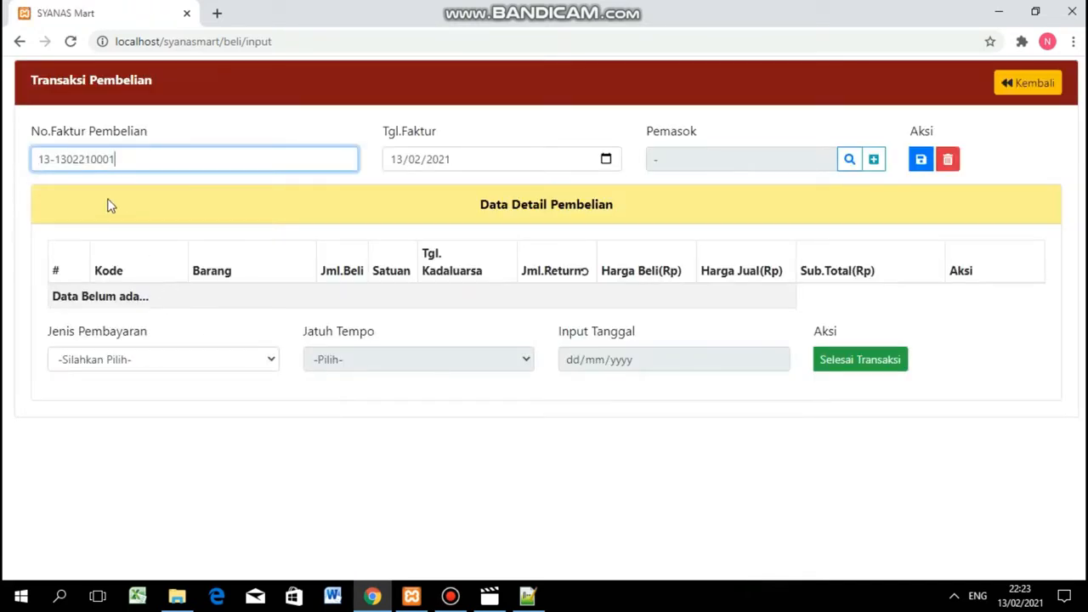
Examine the prefilled invoice number and its 0001 running sequence.
left_click_drag(28, 131, 167, 142)
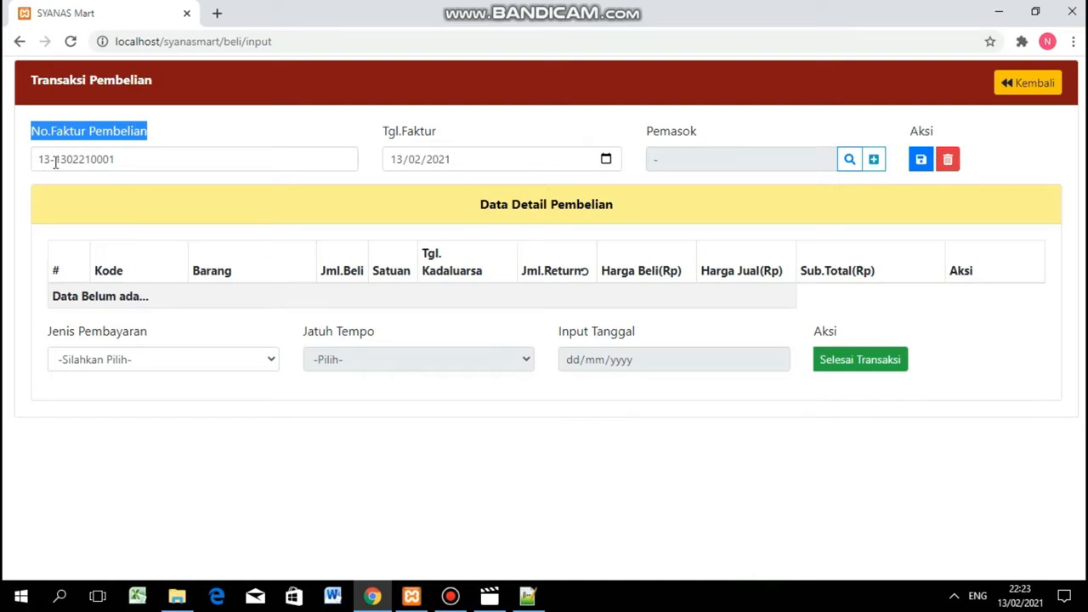
left_click_drag(56, 158, 64, 158)
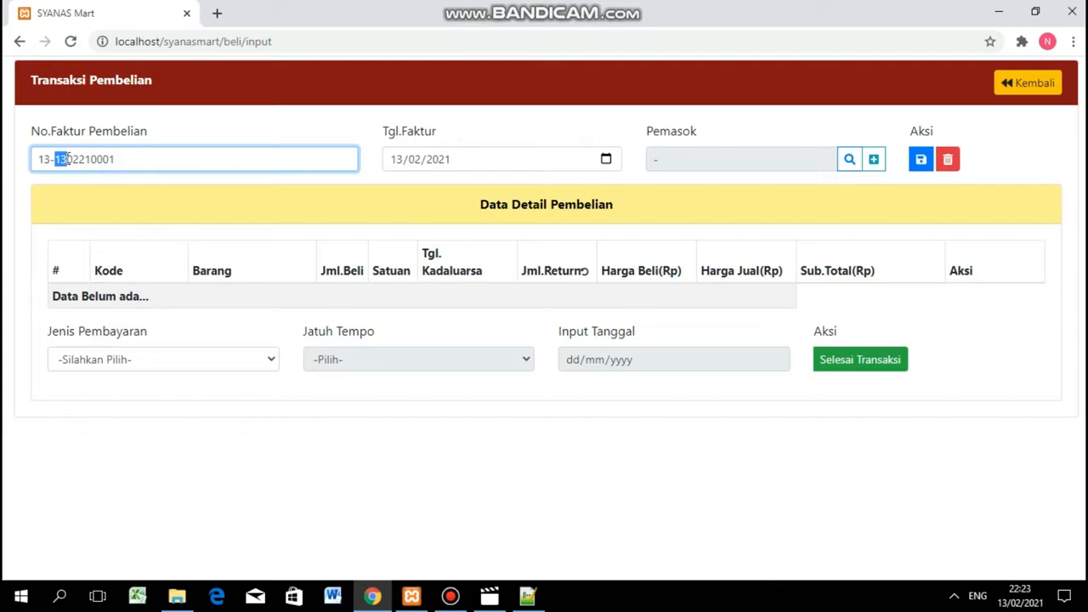
left_click_drag(74, 159, 69, 159)
double_click(91, 159)
left_click(90, 159)
left_click_drag(91, 159, 126, 159)
left_click(182, 160)
Pick 12 February 2021 as the Tgl.Faktur invoice date.
left_click_drag(440, 133, 391, 134)
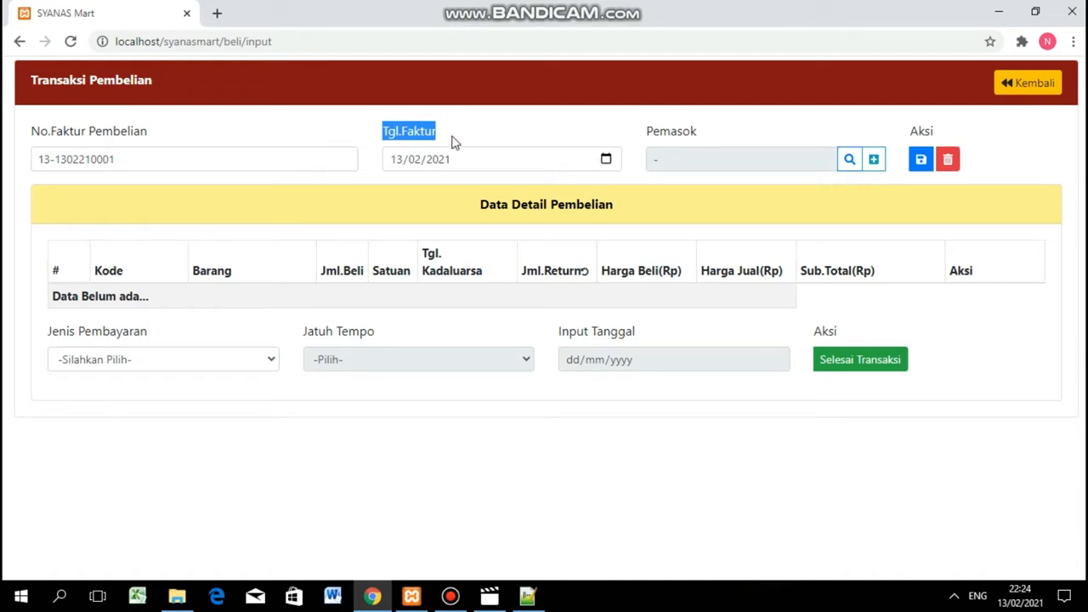
left_click(606, 160)
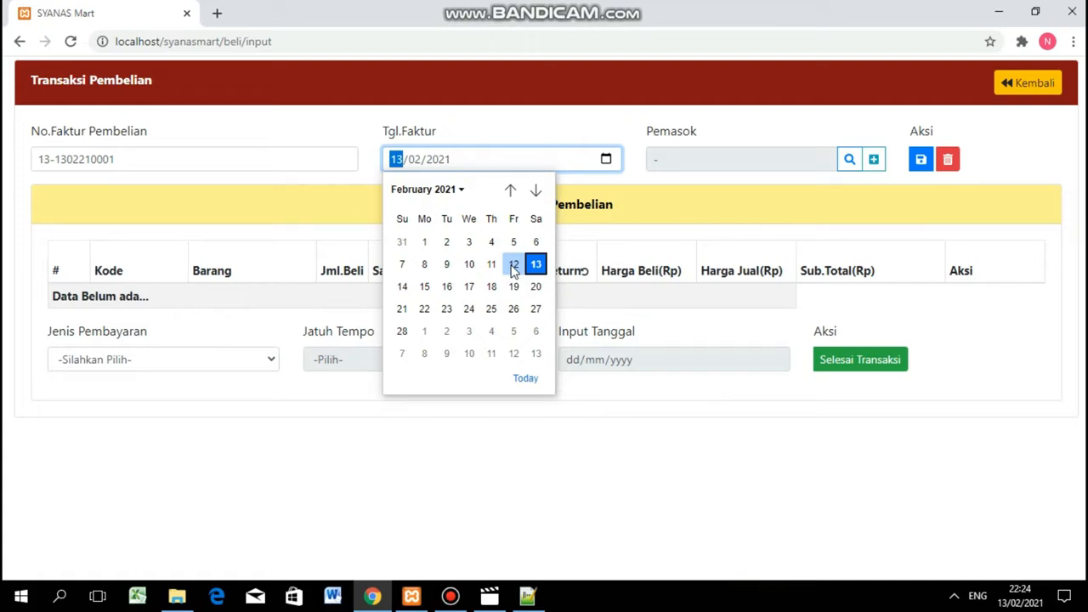
left_click(513, 266)
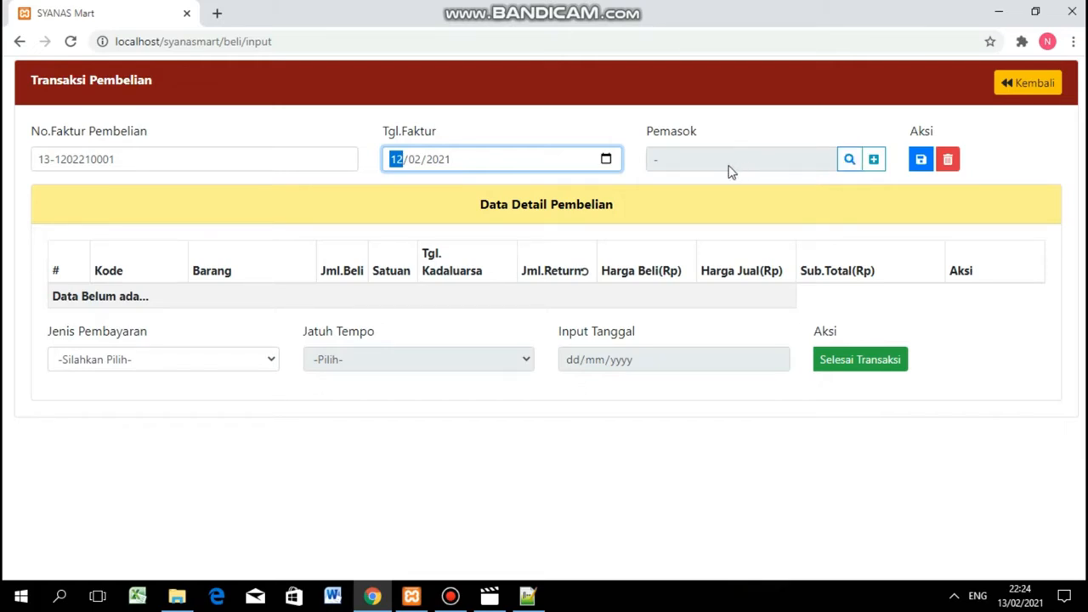
Search the supplier list for 'PC' and choose PCI JAYA ABADI.
left_click(851, 160)
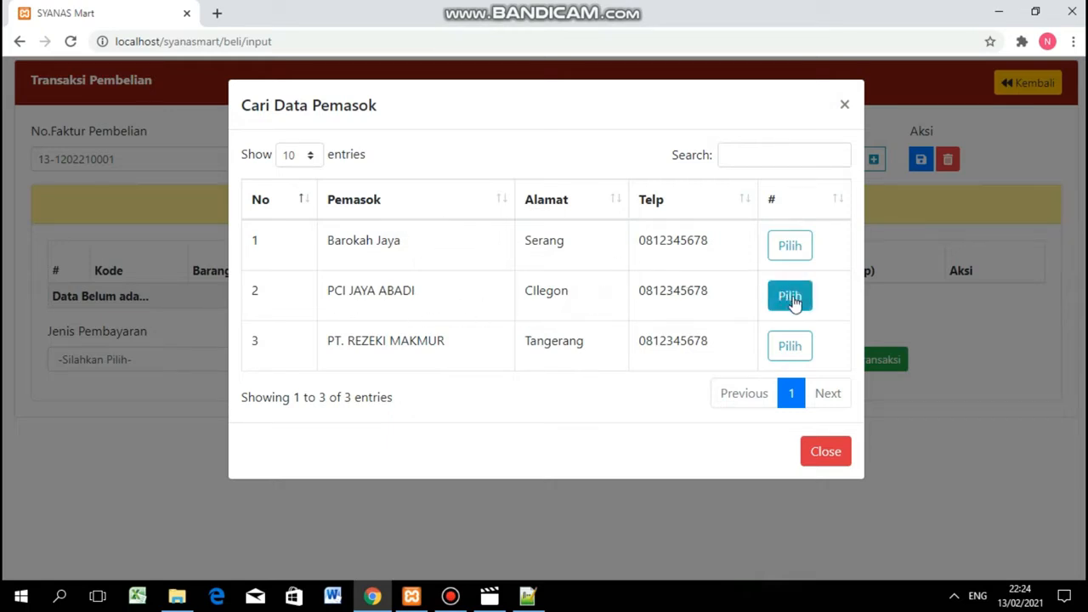
left_click(773, 158)
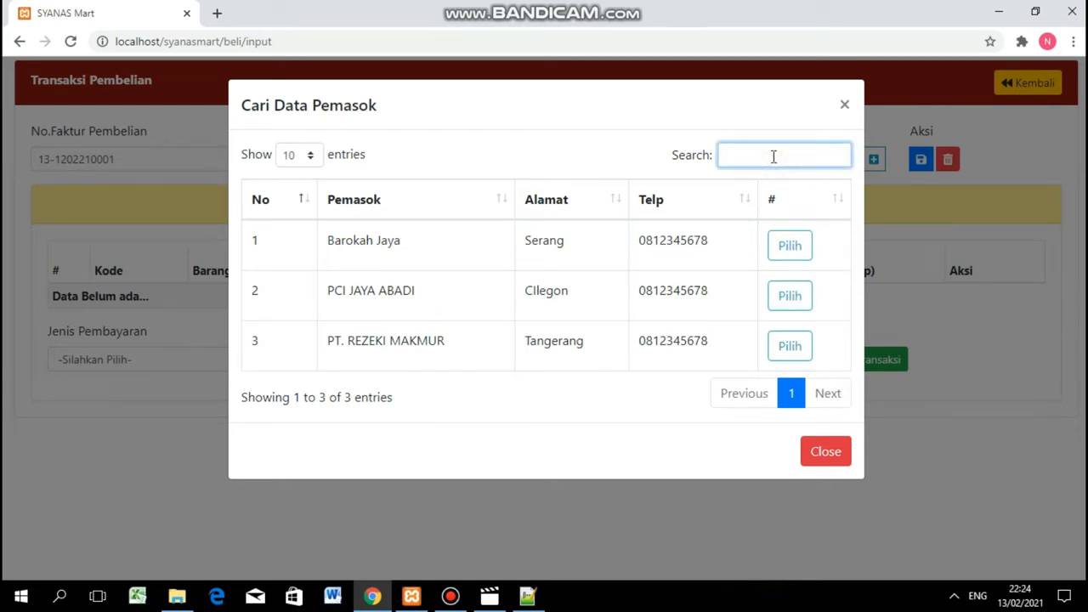
type("PC")
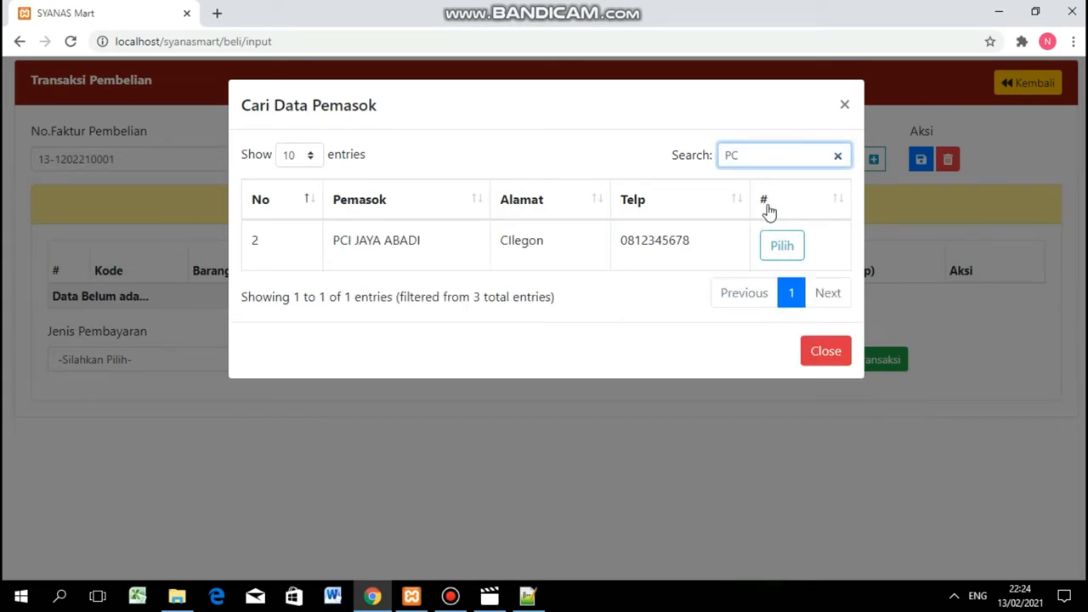
left_click(778, 246)
left_click(789, 251)
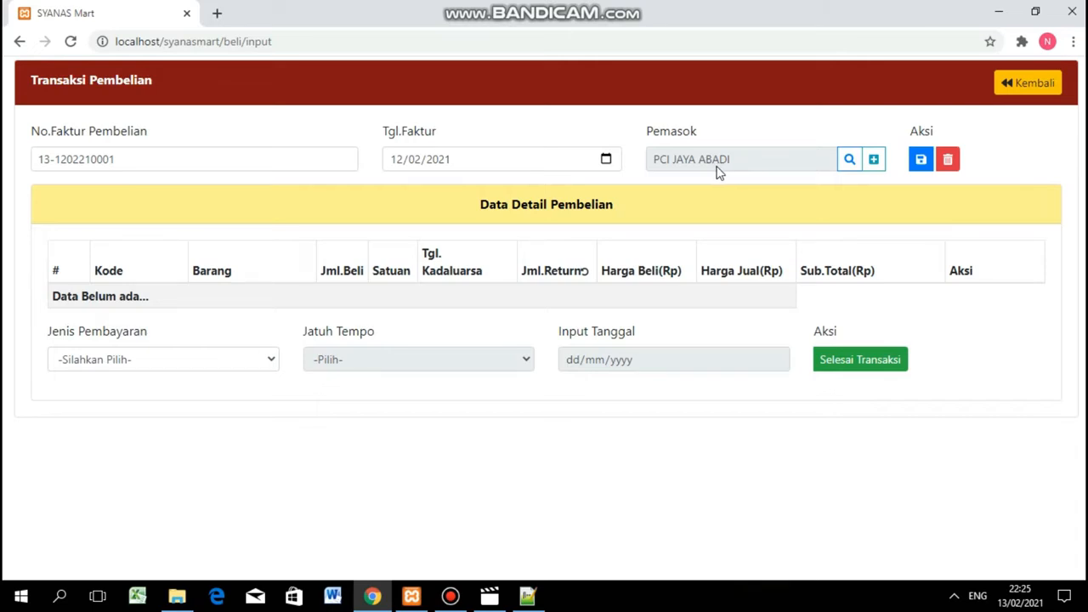
Add new supplier PT. SENTOSA with address Jakarta and its phone number, and save it.
left_click(876, 160)
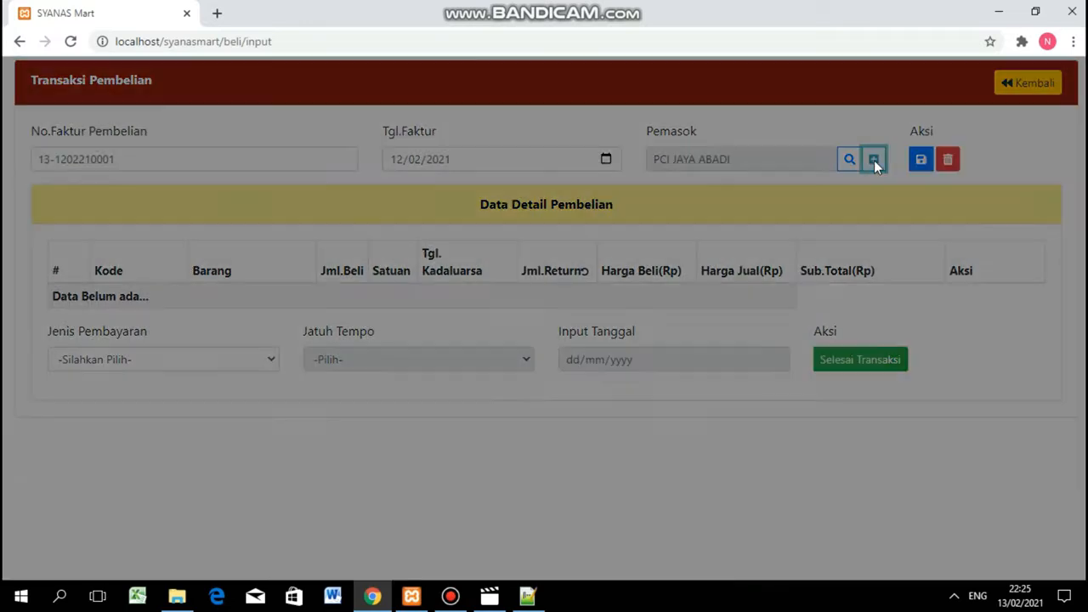
left_click(214, 180)
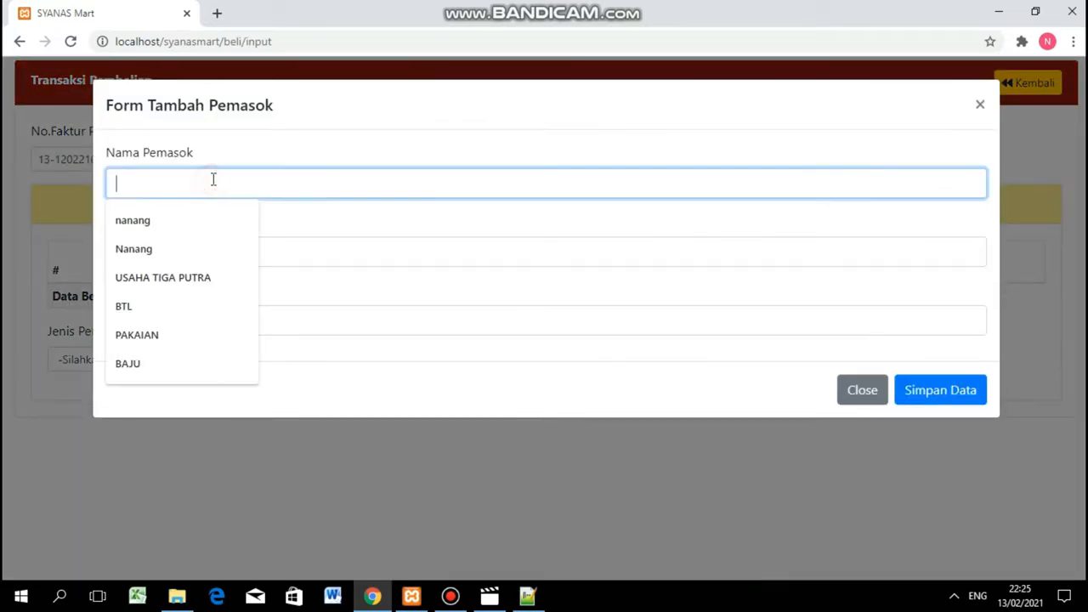
type("PT.")
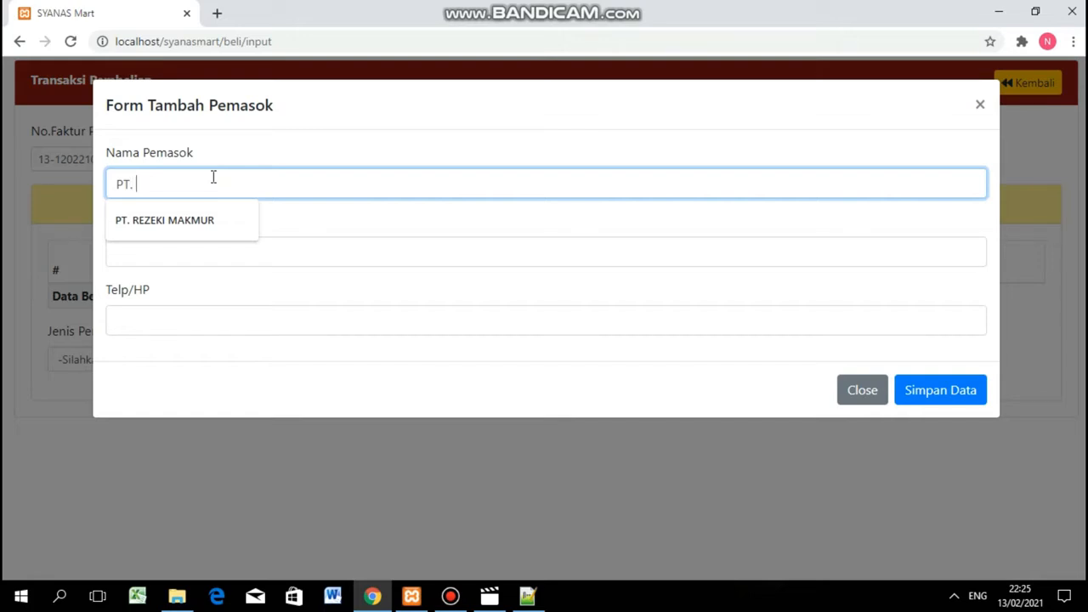
type("SENTOSA")
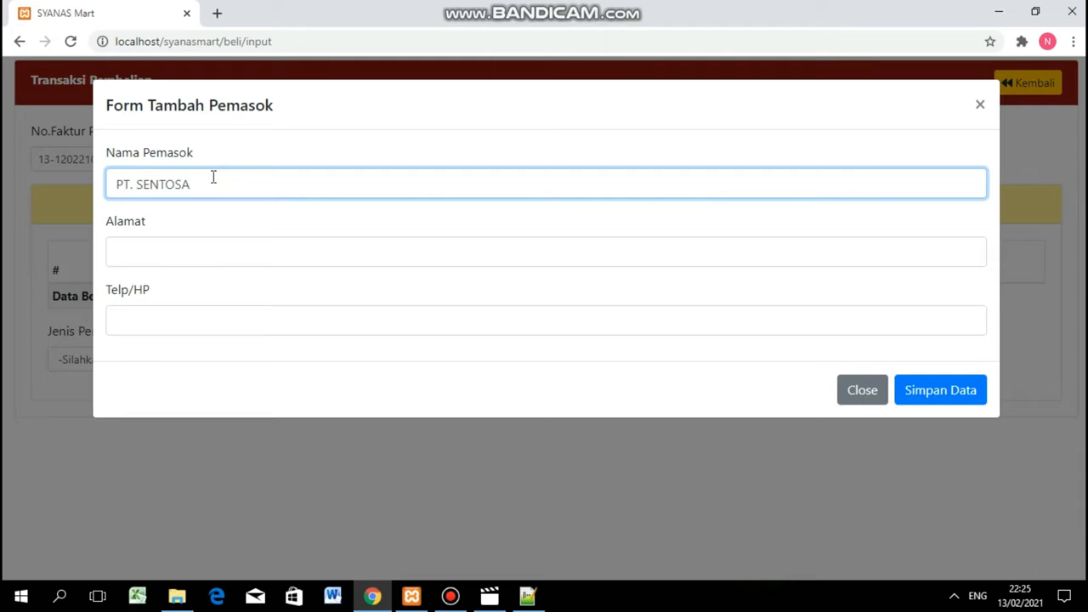
left_click(207, 252)
type("Jakarta")
left_click(202, 313)
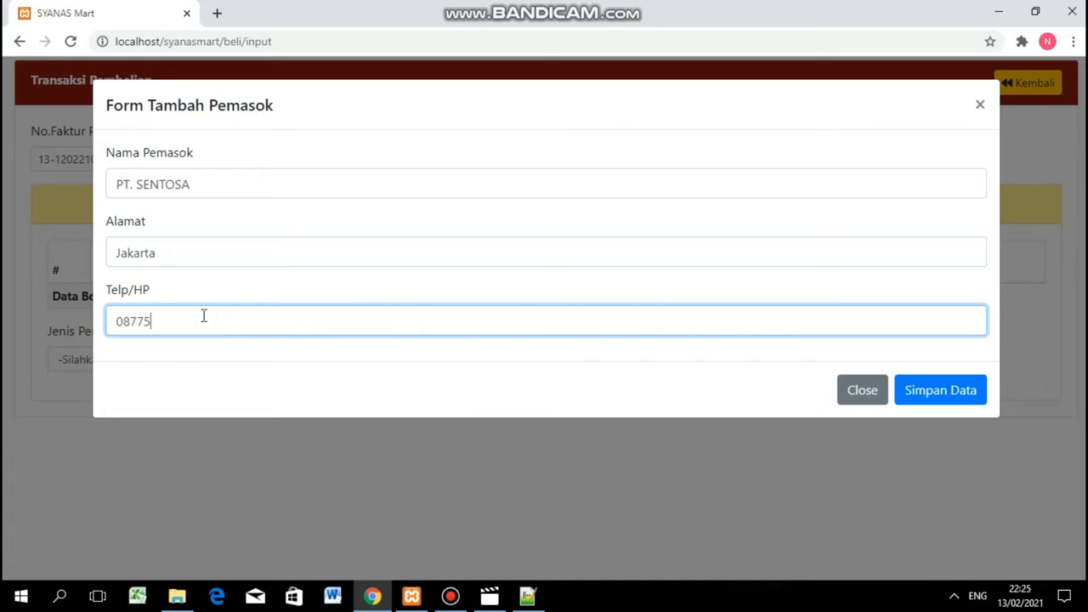
left_click(968, 389)
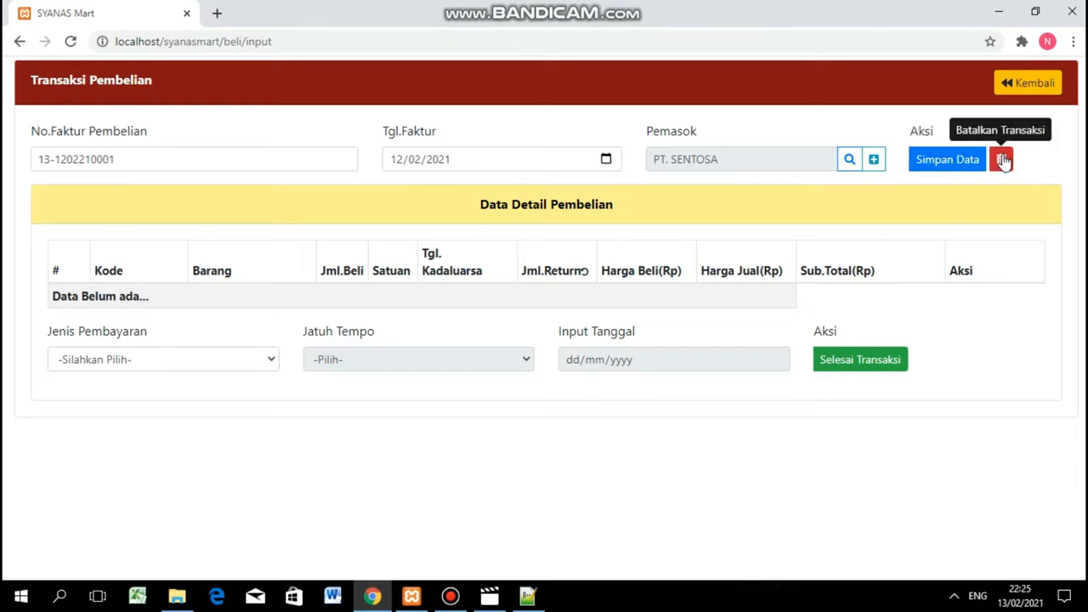
left_click(941, 160)
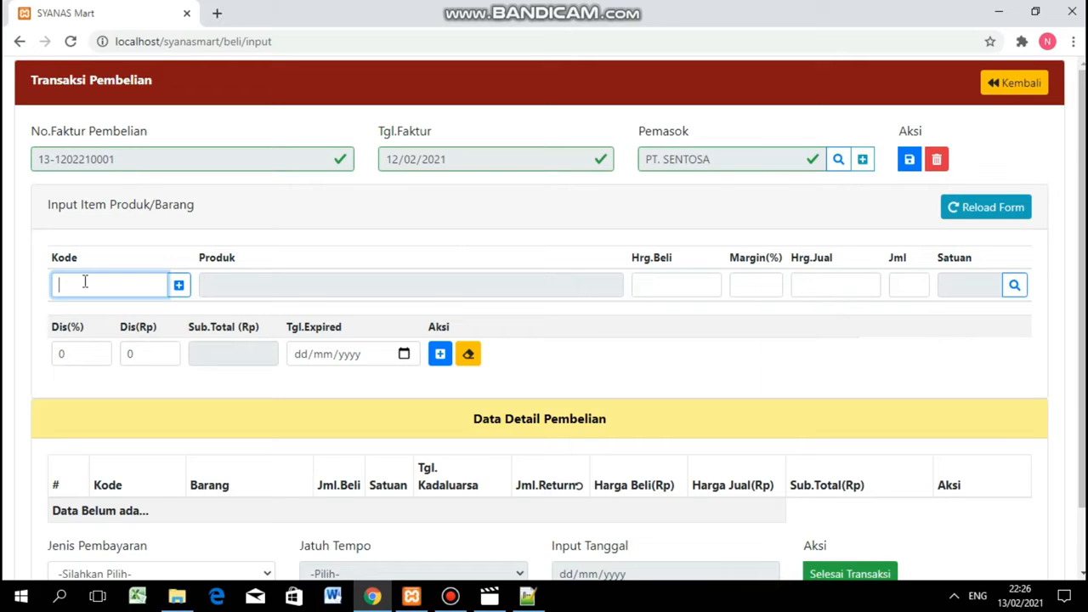
scroll(85, 281, "down", 1)
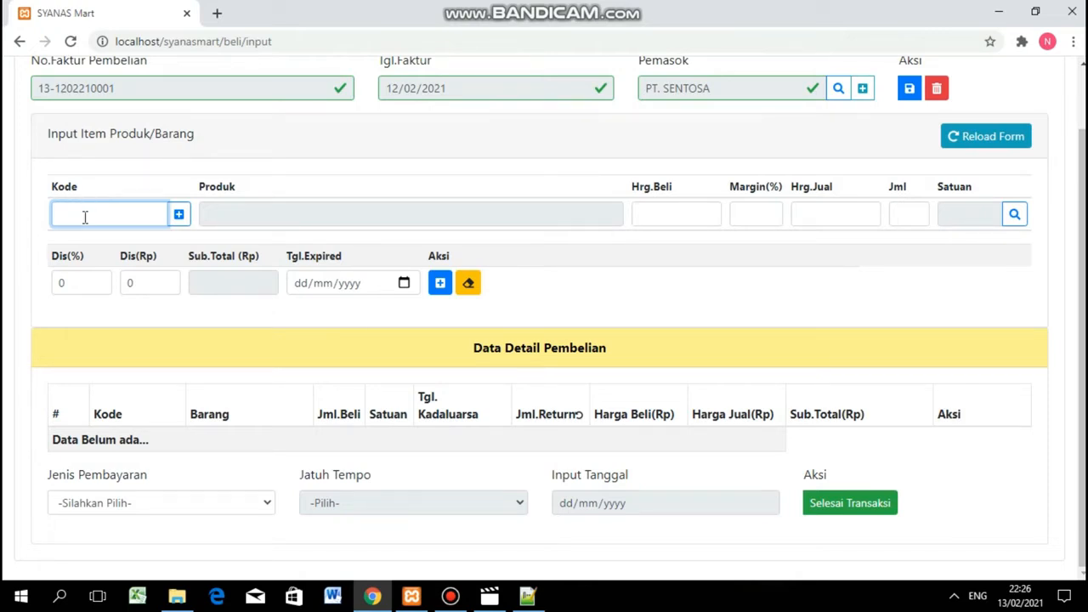
type("Sarimi")
key("Return")
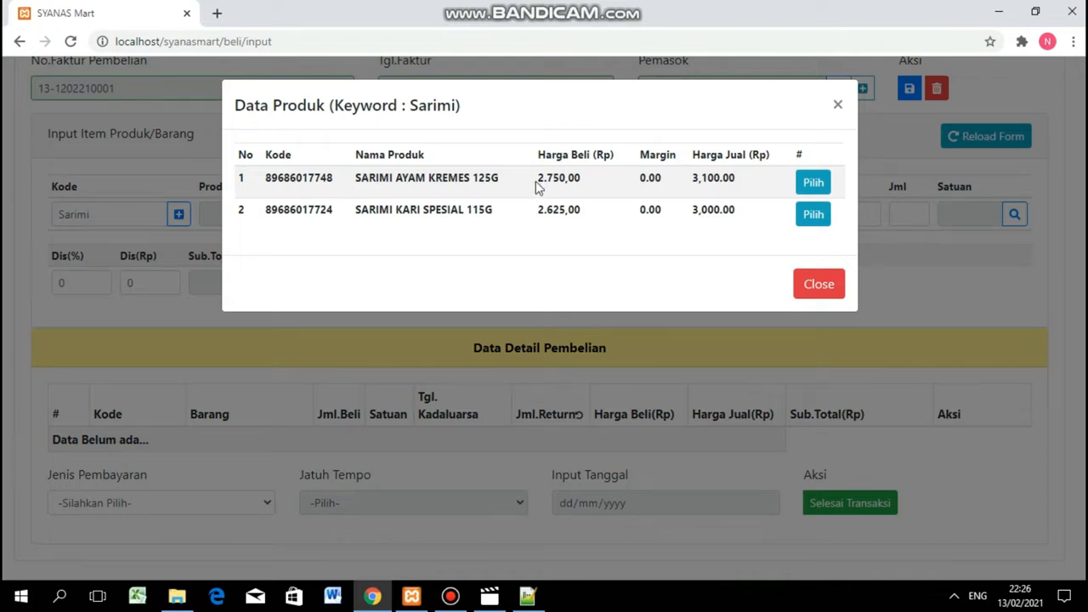
Compare prices and pick SARIMI AYAM KREMES 125G (buy 2,750, sell 3,100).
left_click(583, 183)
left_click_drag(583, 182, 539, 180)
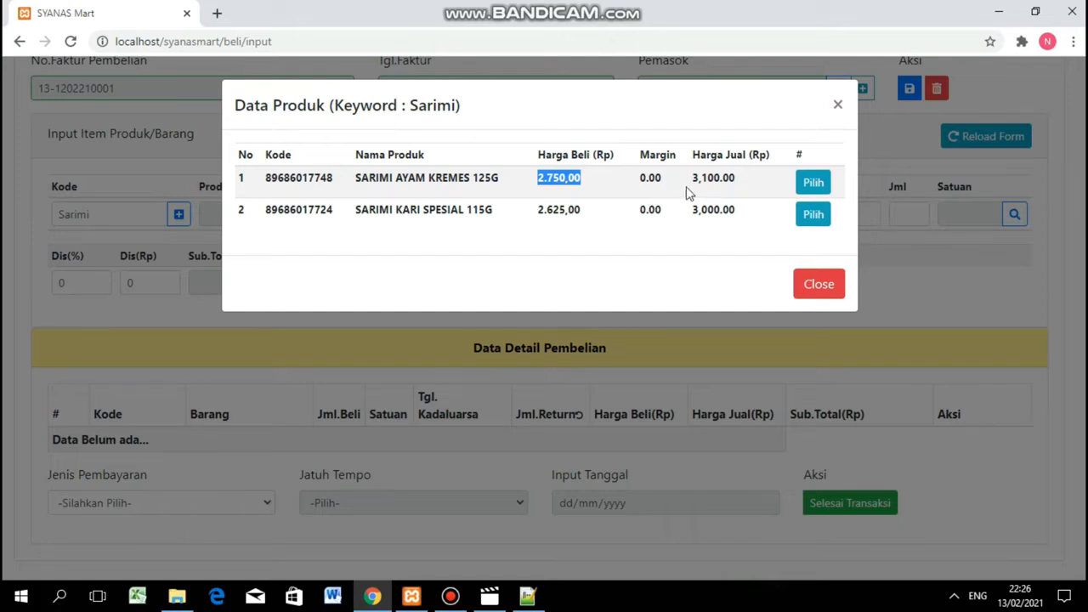
left_click(586, 187)
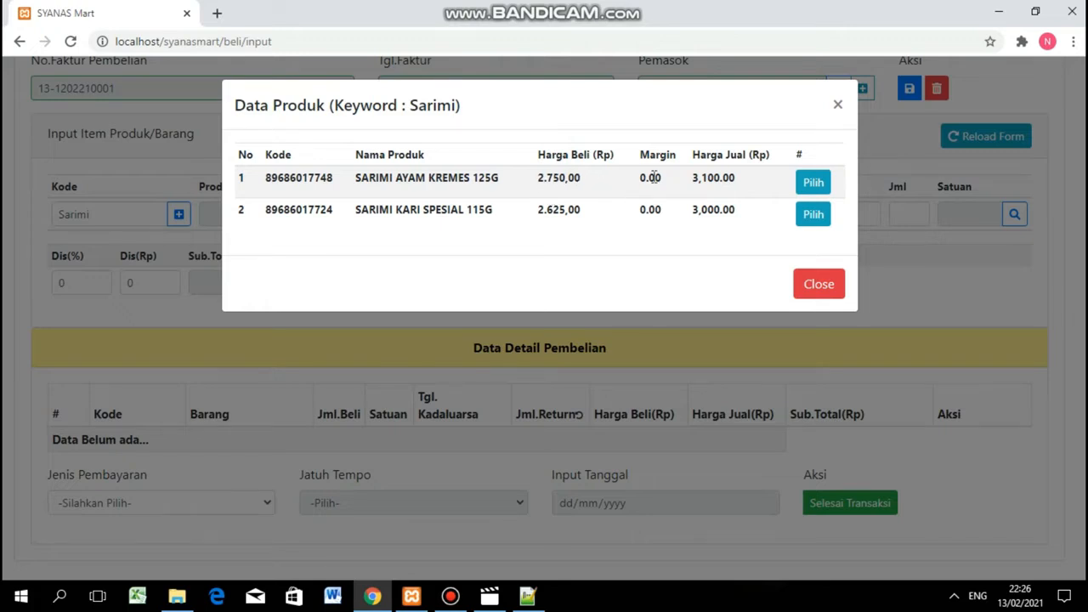
left_click_drag(692, 177, 740, 180)
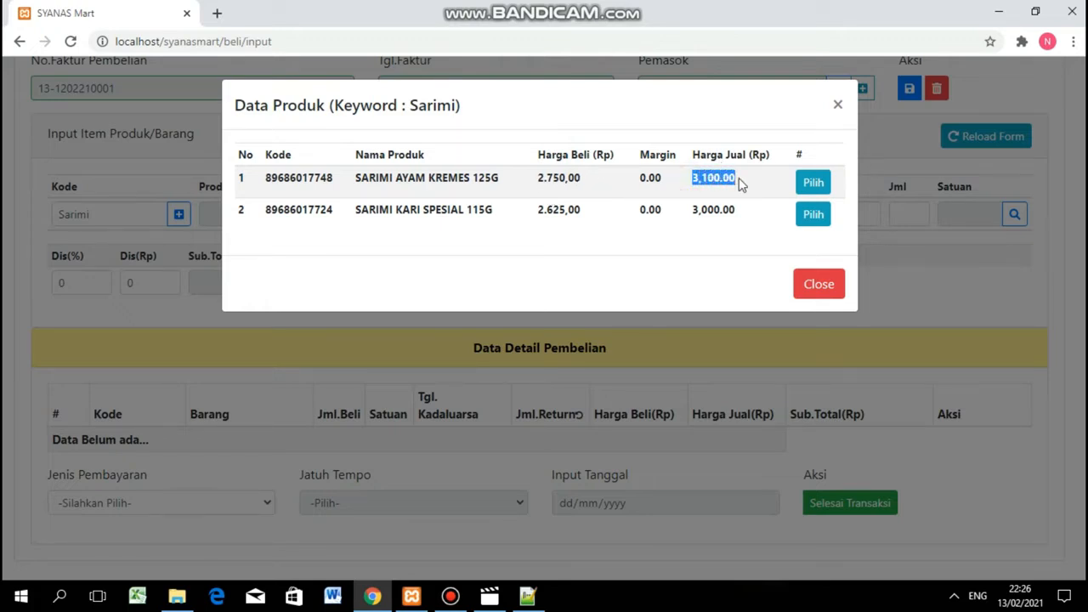
left_click(813, 183)
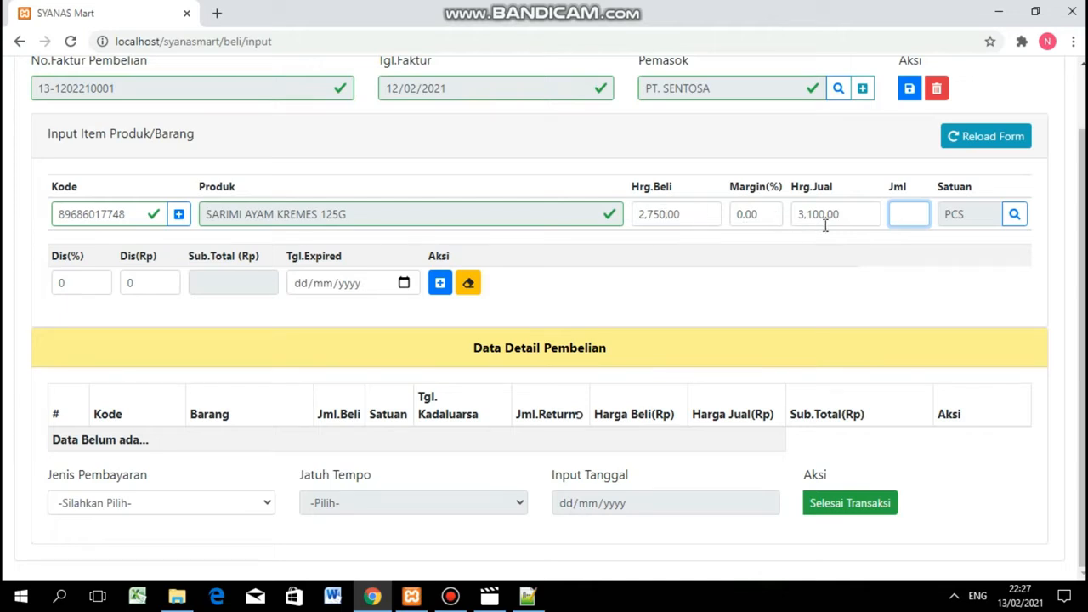
Change the buy price to 2,550 and the margin to 15%, giving a 2,932.50 selling price.
left_click(660, 216)
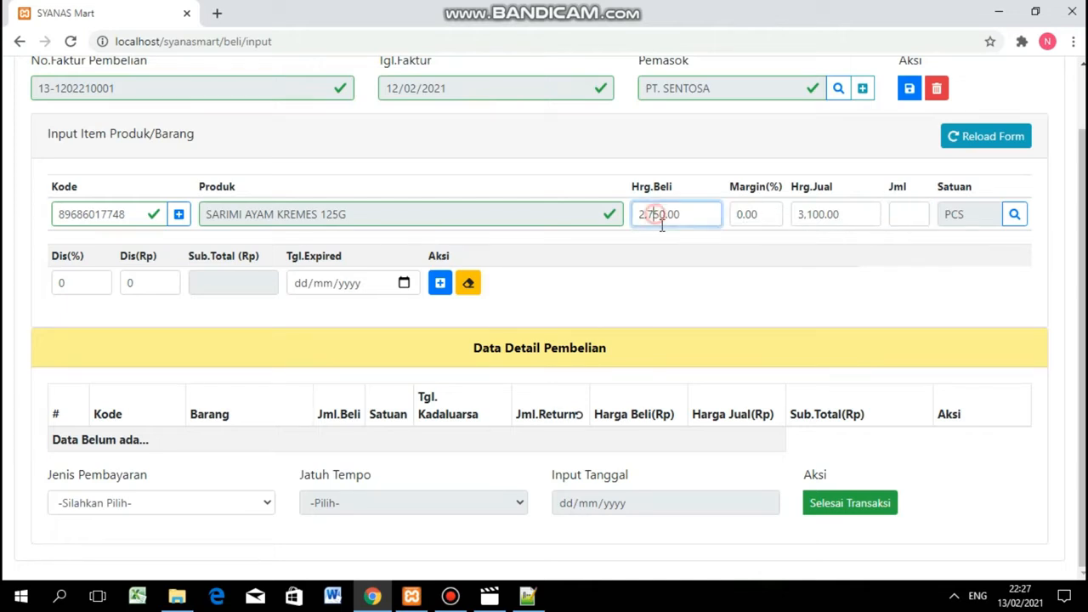
key("BackSpace")
key("BackSpace")
type(".5")
left_click(815, 214)
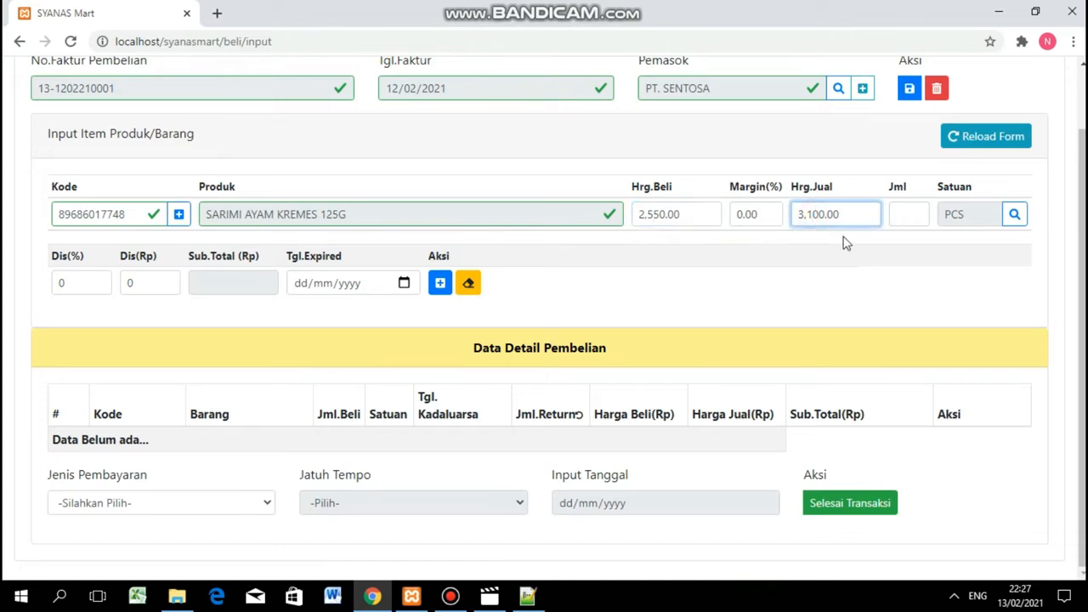
key("BackSpace")
type("0")
left_click(769, 214)
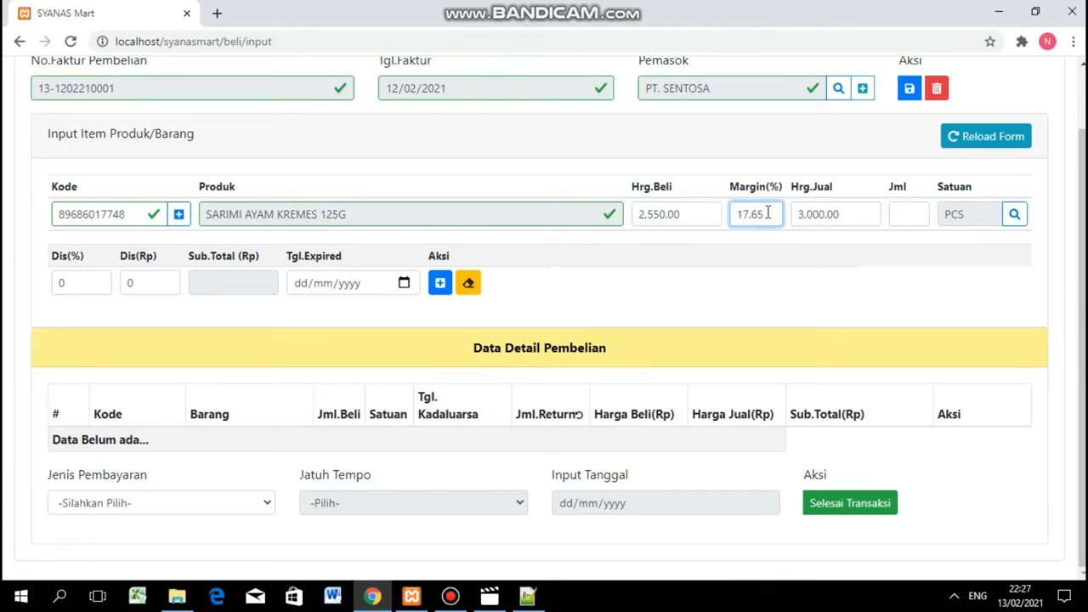
key("BackSpace")
key("BackSpace")
key("BackSpace")
key("BackSpace")
key("BackSpace")
type("15")
left_click(840, 219)
left_click_drag(814, 214, 798, 208)
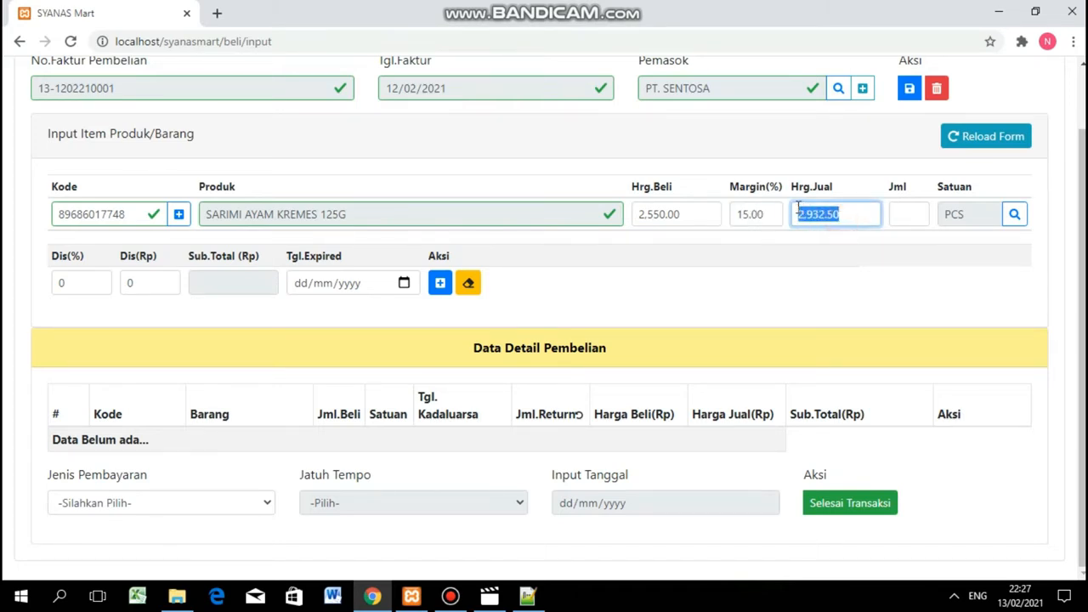
Set the item quantity to 80 PCS for a 204,000.00 subtotal.
left_click(908, 213)
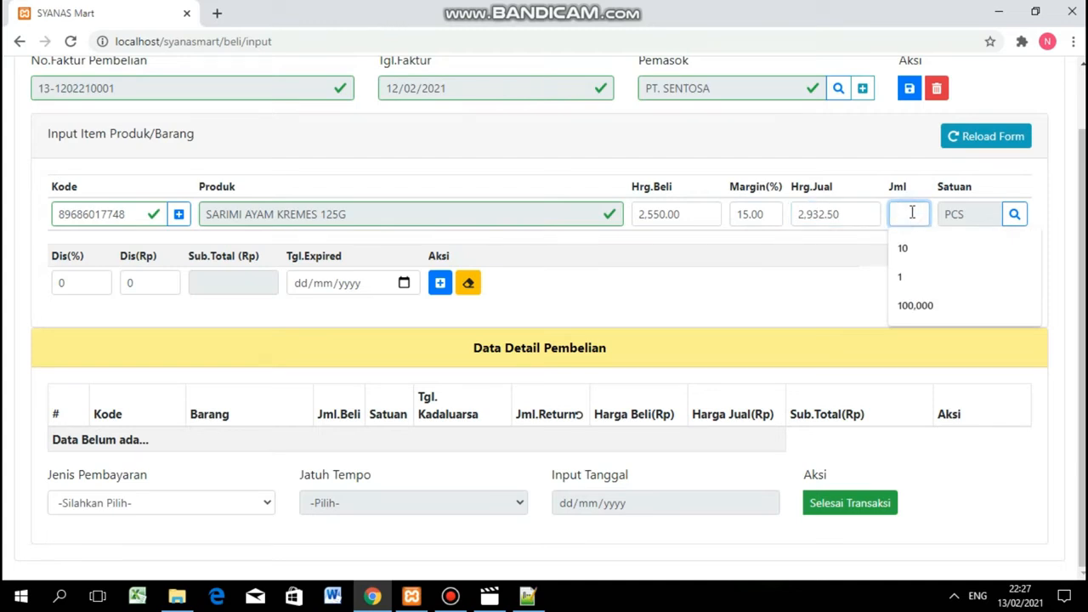
left_click_drag(907, 187, 887, 187)
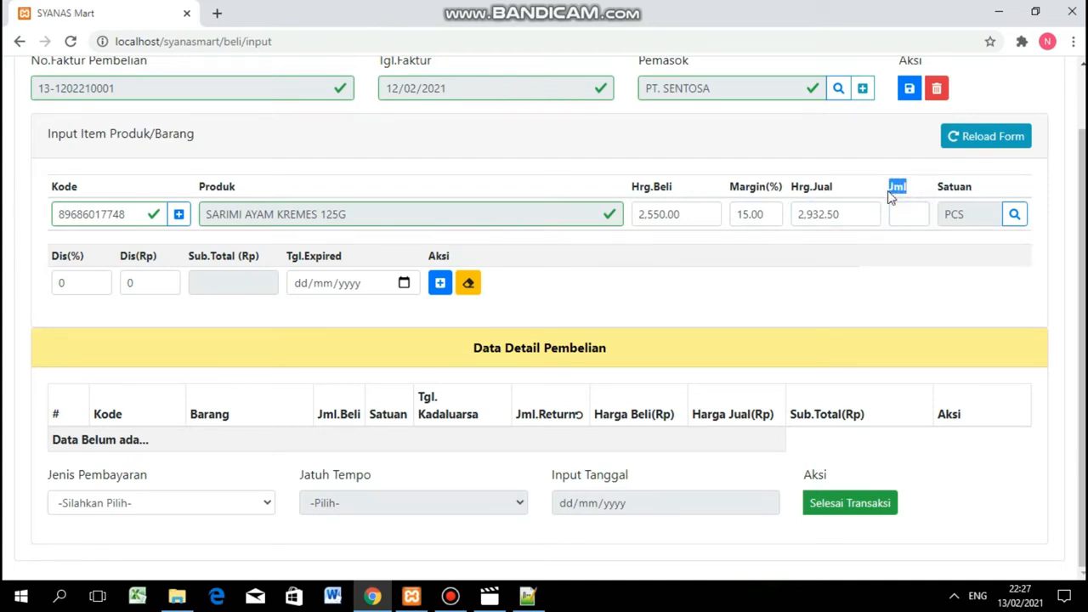
left_click(907, 213)
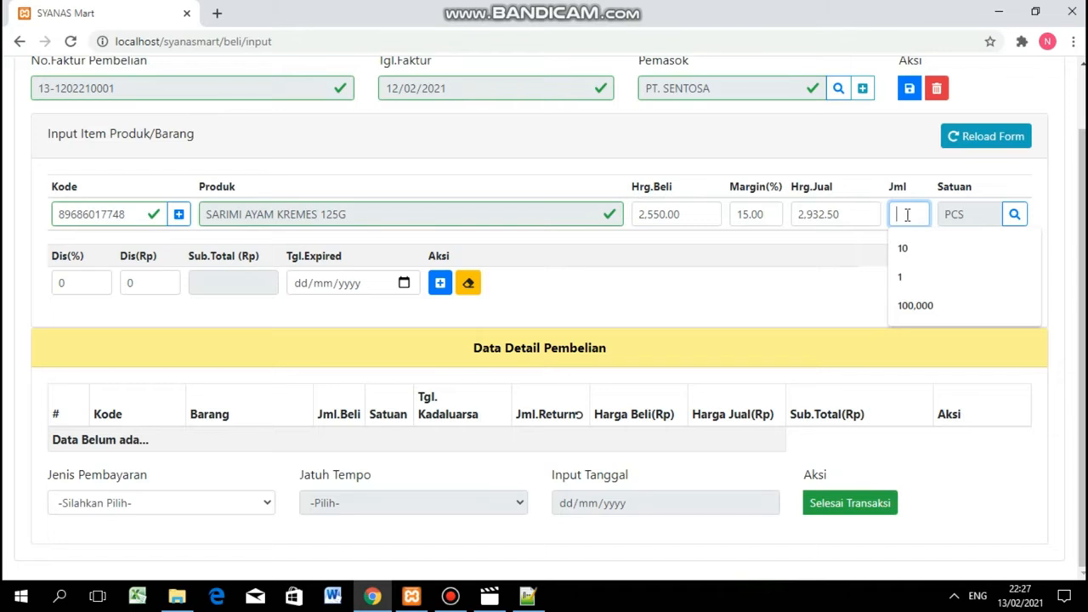
type("40")
double_click(970, 216)
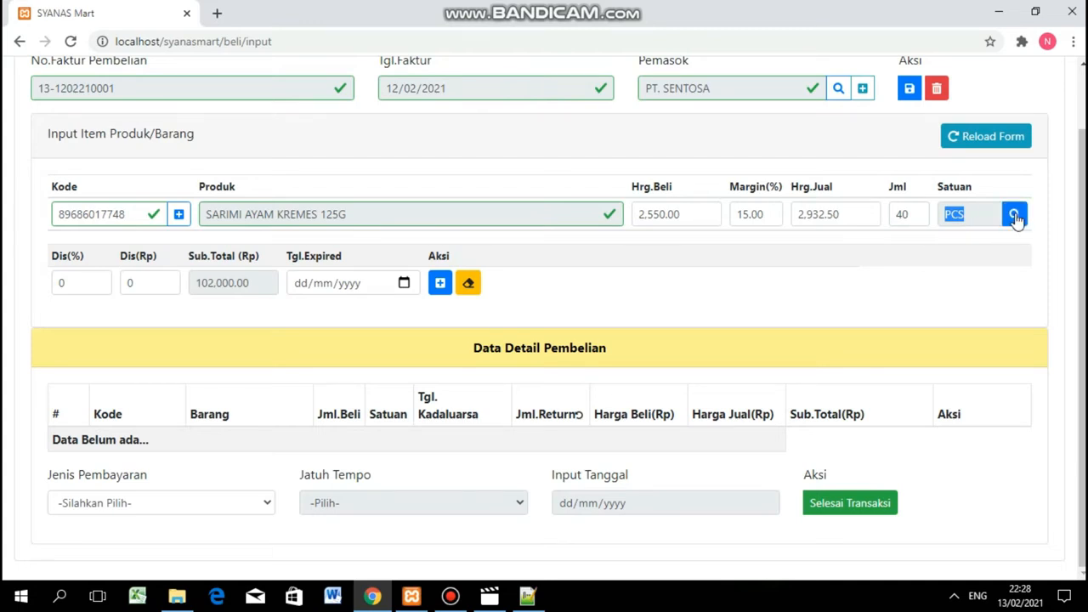
double_click(891, 216)
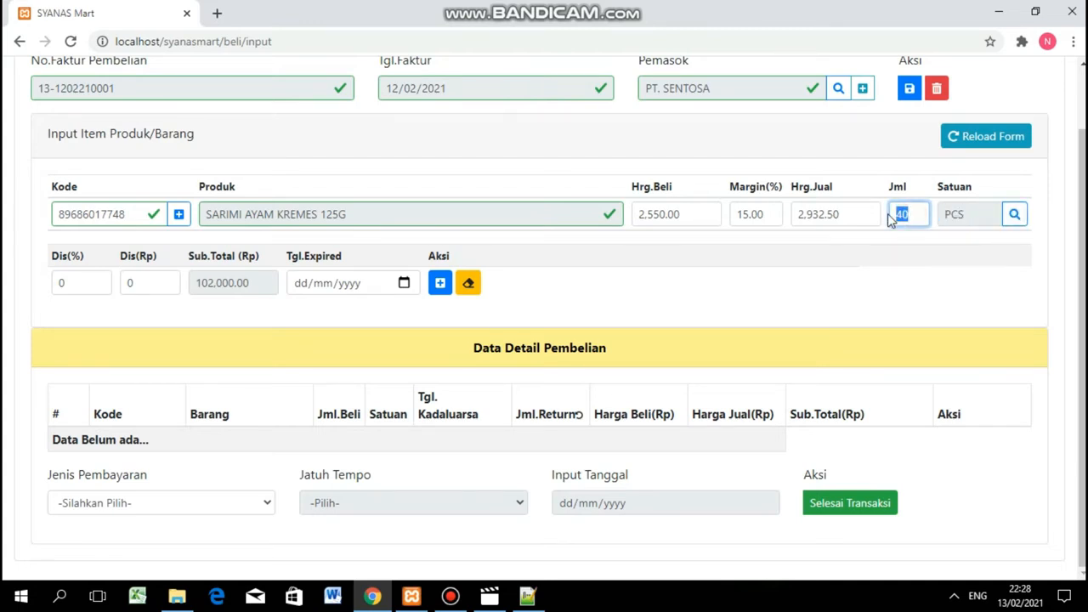
type("1")
left_click(1015, 217)
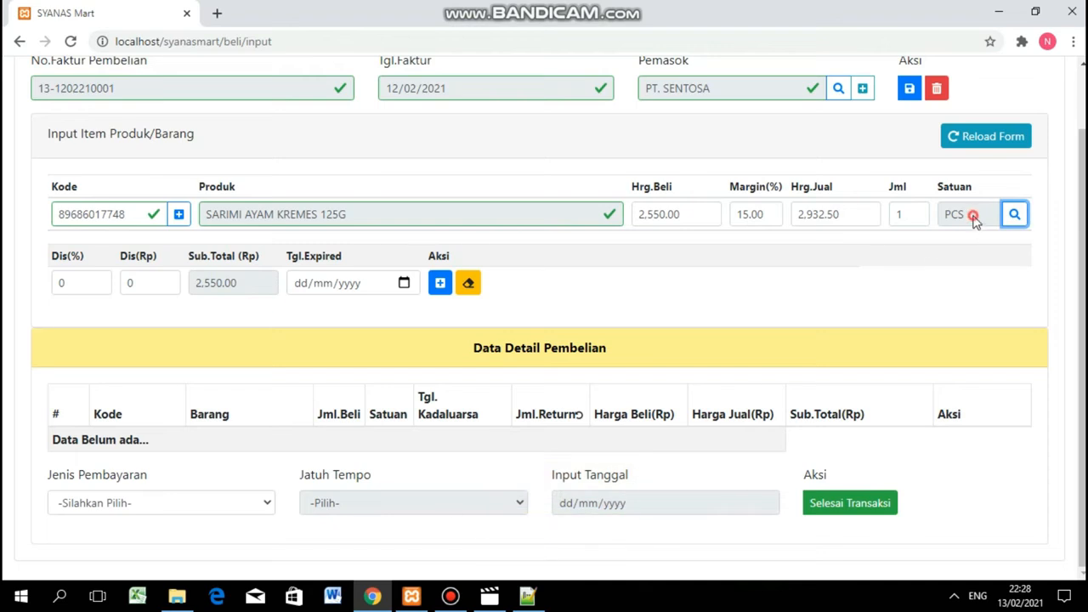
left_click(920, 218)
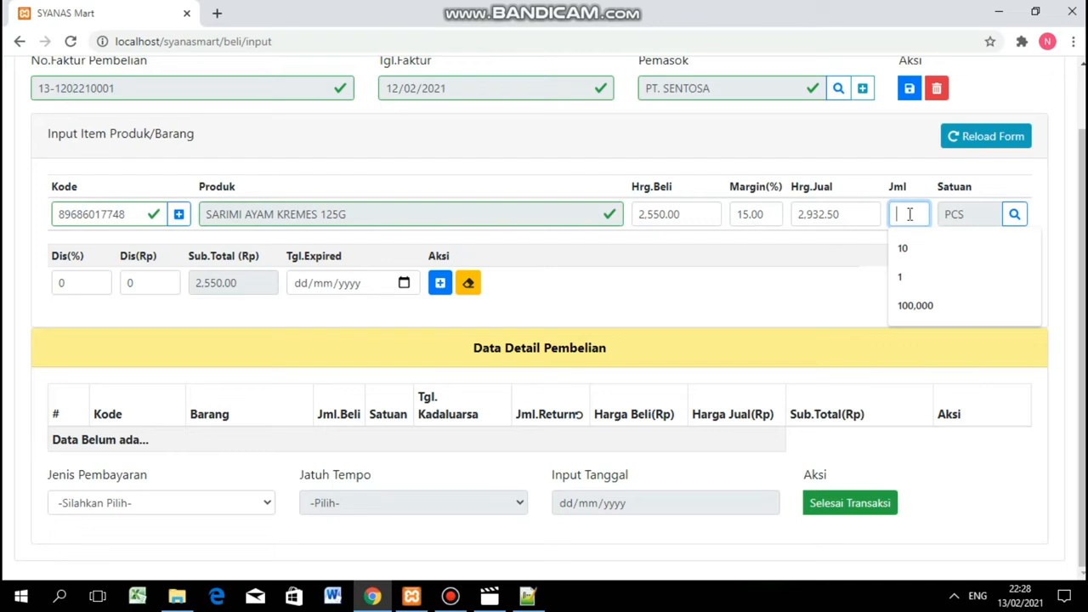
type("80")
left_click(1023, 176)
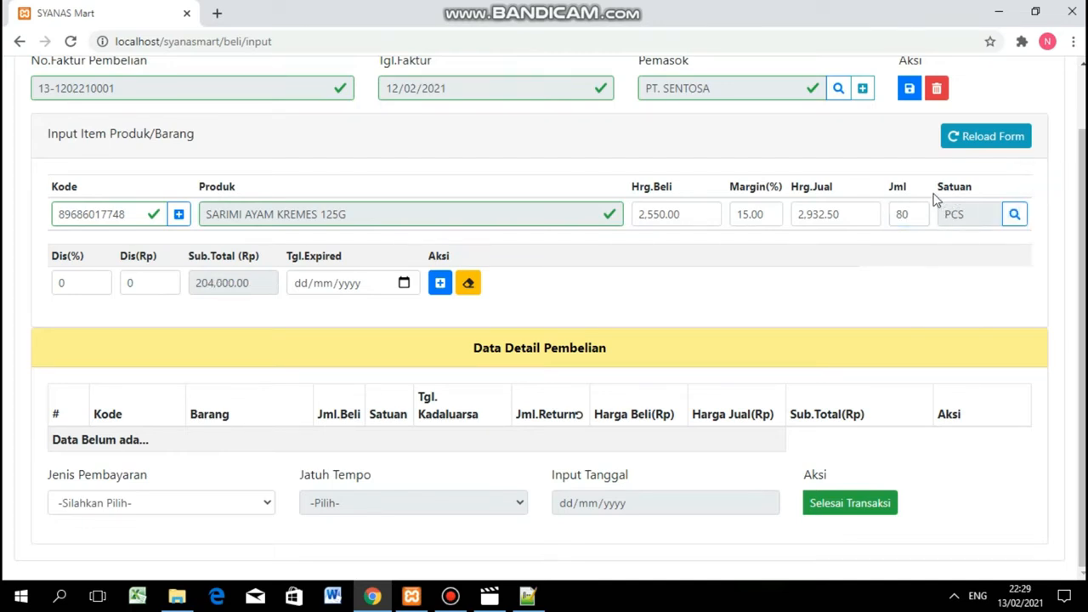
double_click(81, 282)
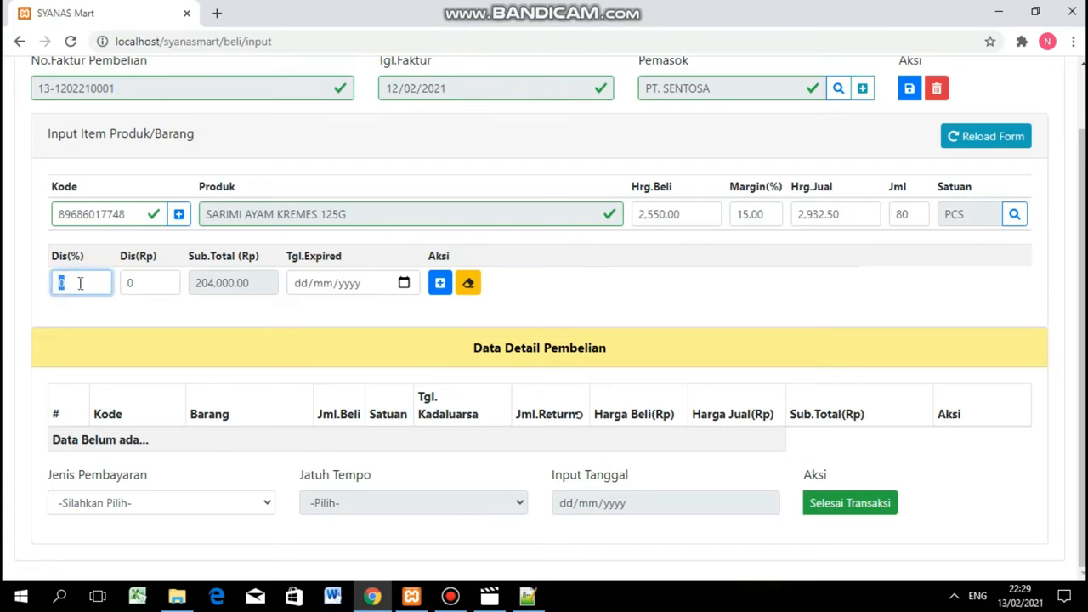
Review the discount fields and the 204,000.00 subtotal of the Sarimi line.
left_click(80, 283)
left_click_drag(50, 259, 95, 260)
left_click_drag(167, 265, 114, 269)
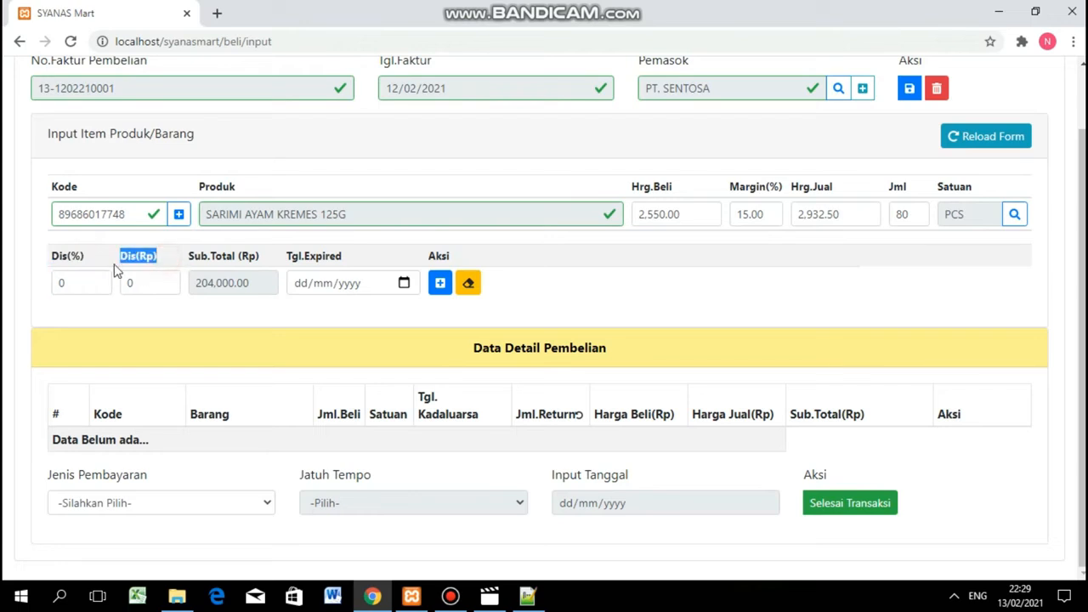
left_click(253, 287)
double_click(252, 287)
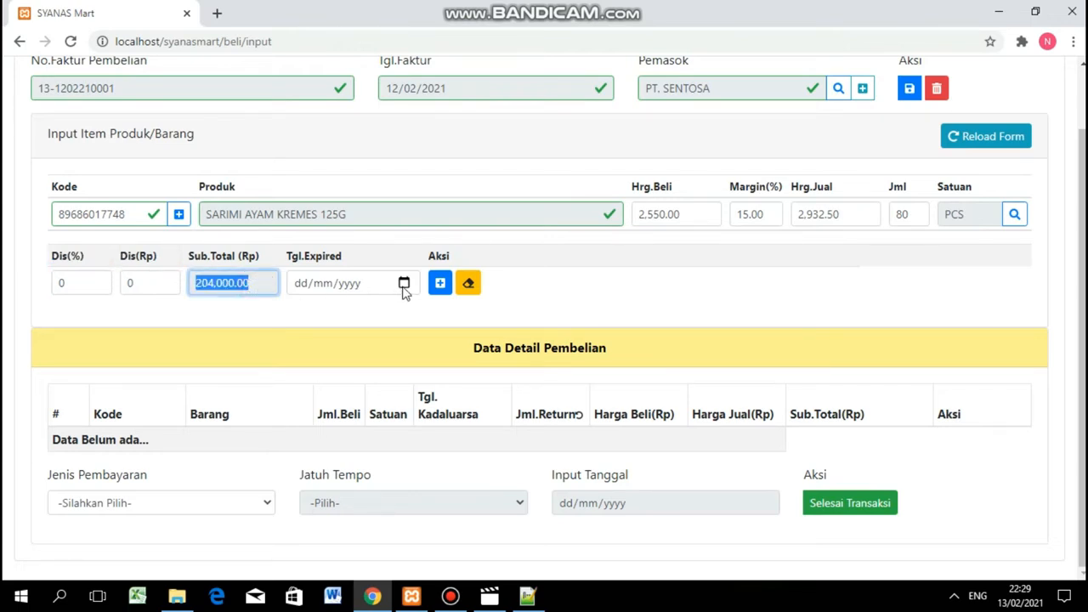
Set expiry 15/02/2021 and add the 80 PCS Sarimi line to the purchase details.
left_click(405, 284)
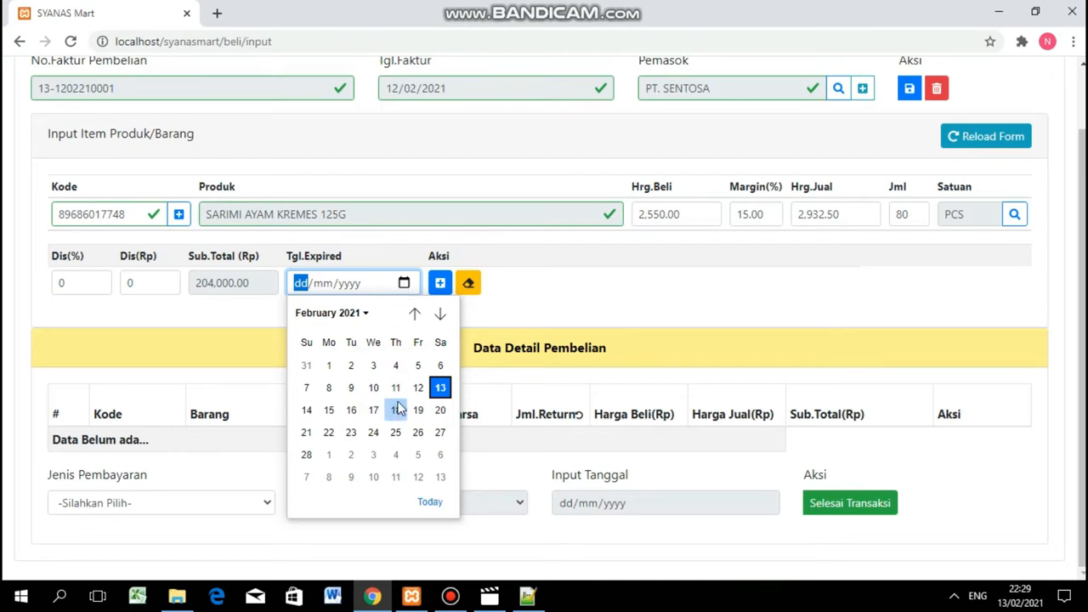
left_click(328, 410)
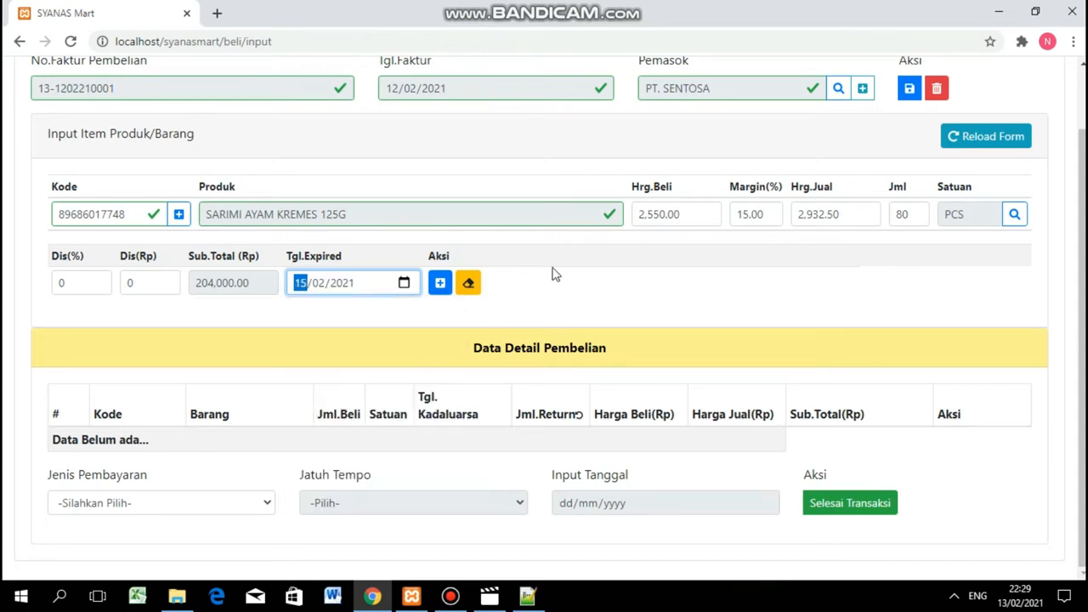
left_click(439, 284)
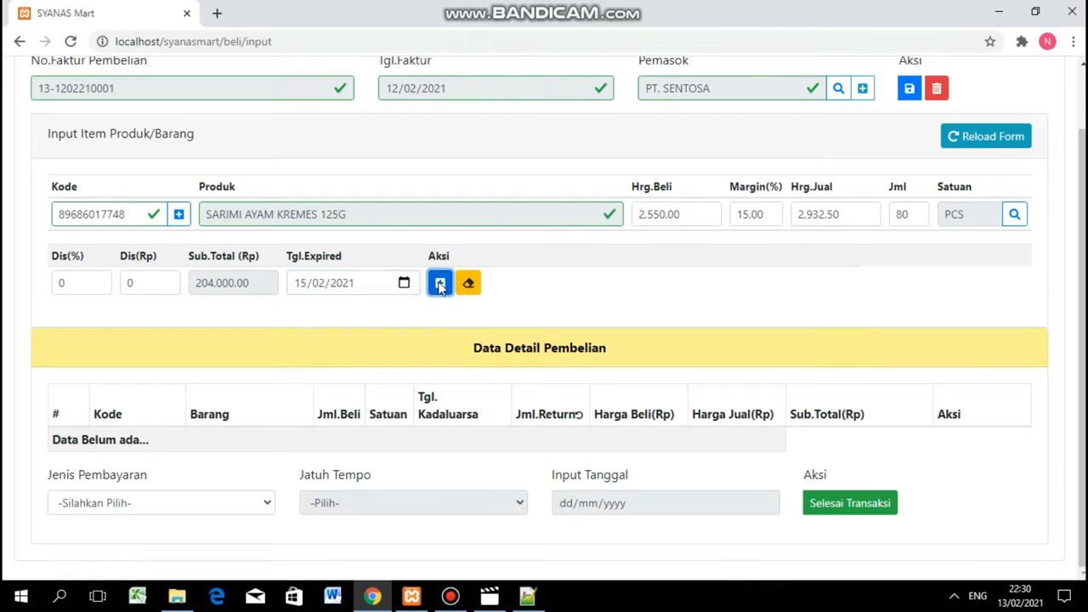
scroll(439, 285, "down", 2)
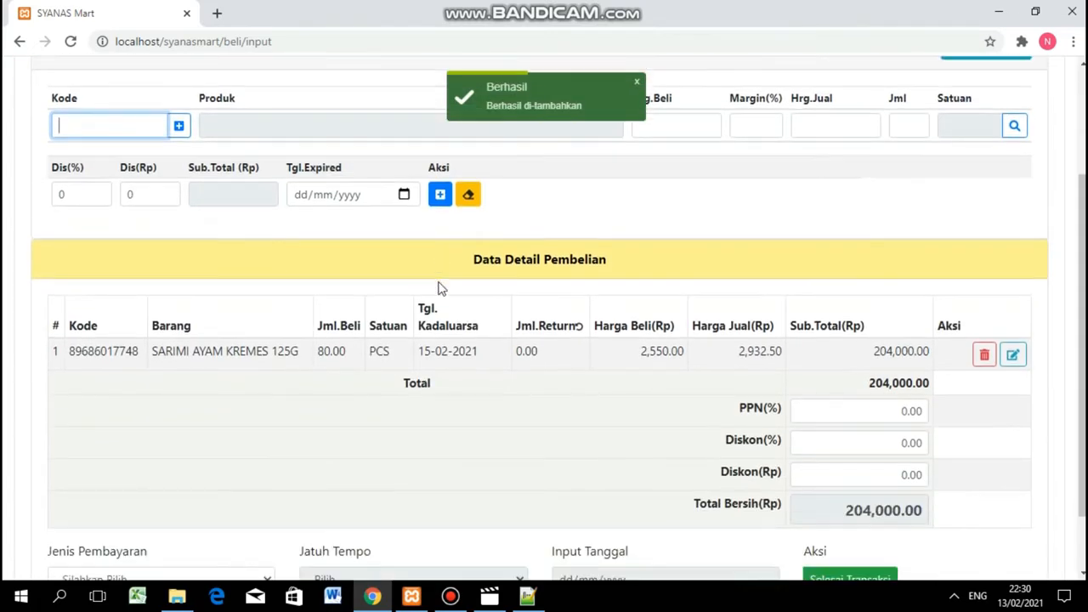
Search products for 'jahe' and pick 41 SUSU JAHE 25G.
scroll(892, 442, "down", 1)
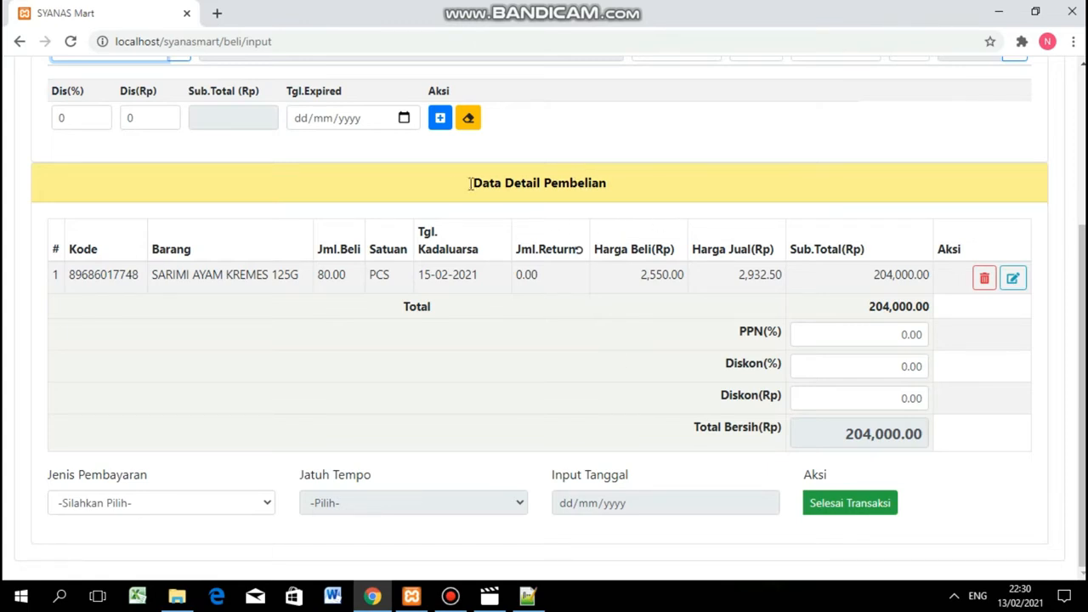
scroll(523, 216, "up", 1)
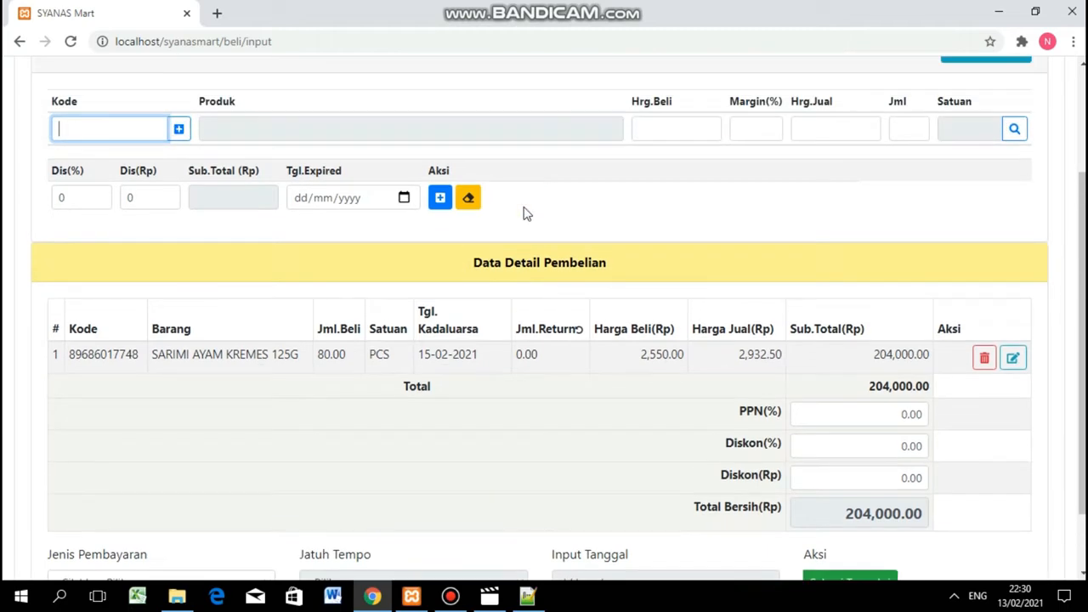
scroll(529, 252, "up", 1)
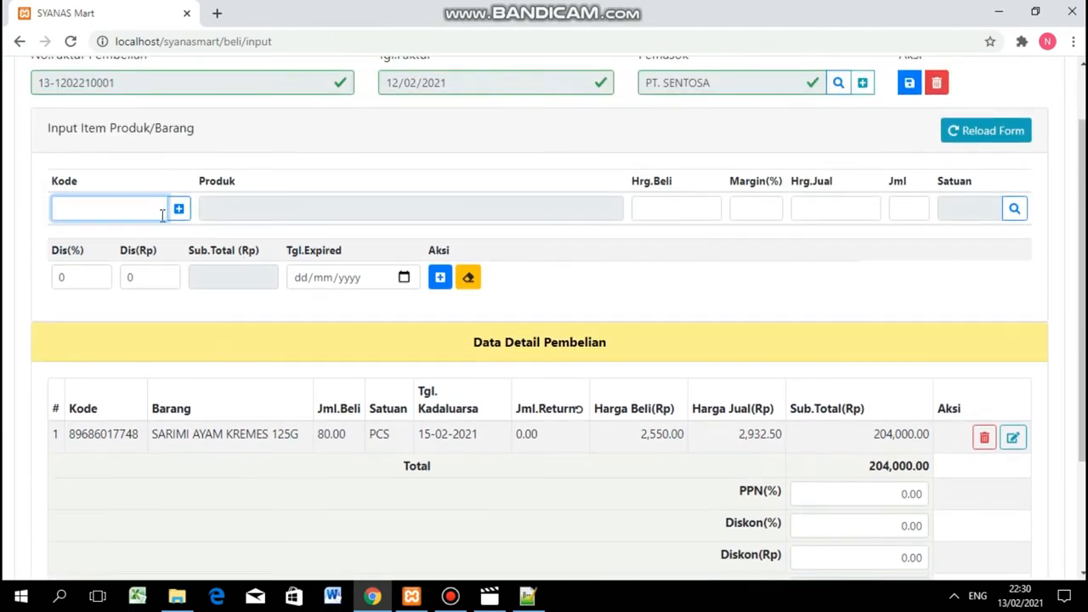
type("jahe")
key("Return")
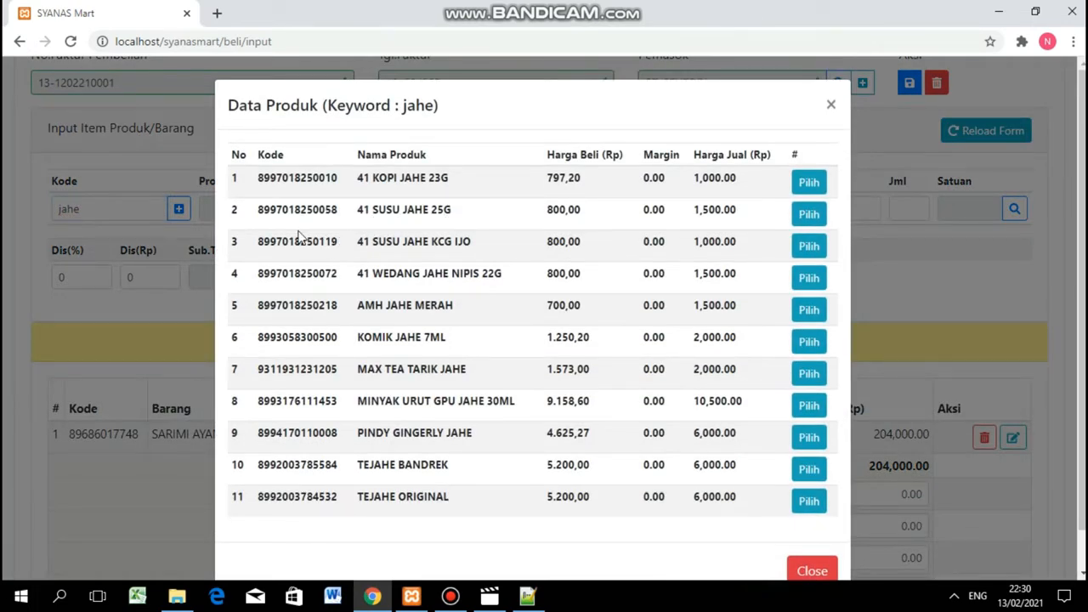
left_click(810, 215)
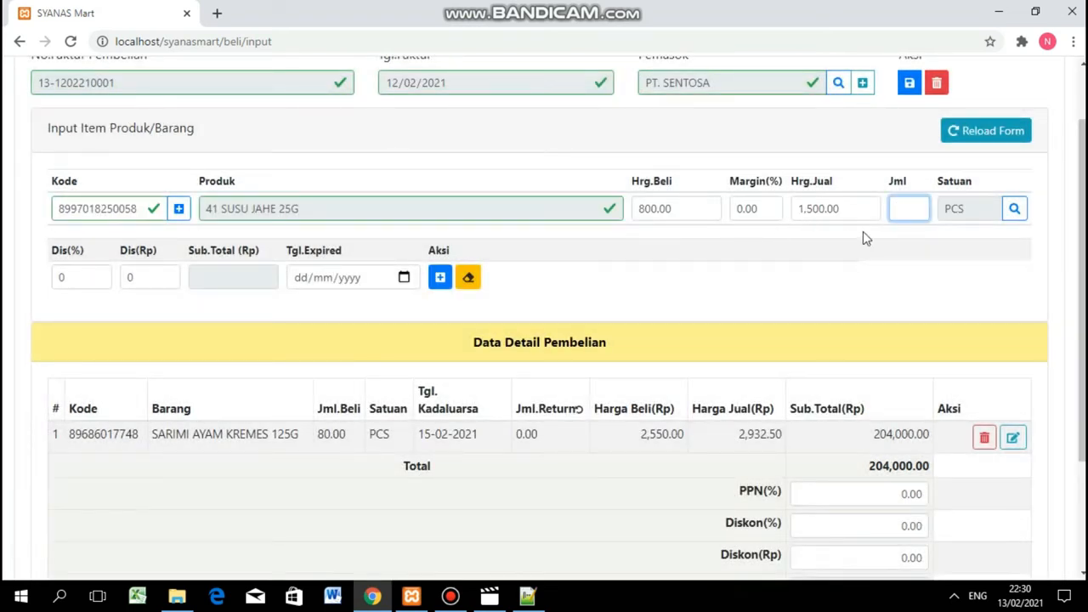
Enter quantity 20 with expiry 16/02/2021 and add the item, totalling 220,000.00.
left_click(915, 208)
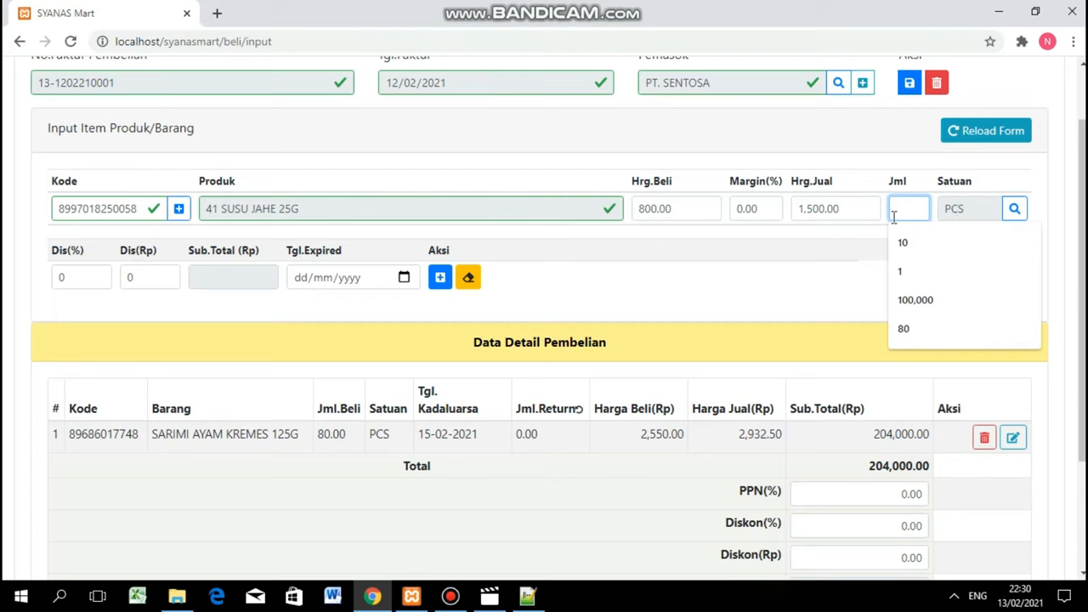
type("0")
left_click(803, 280)
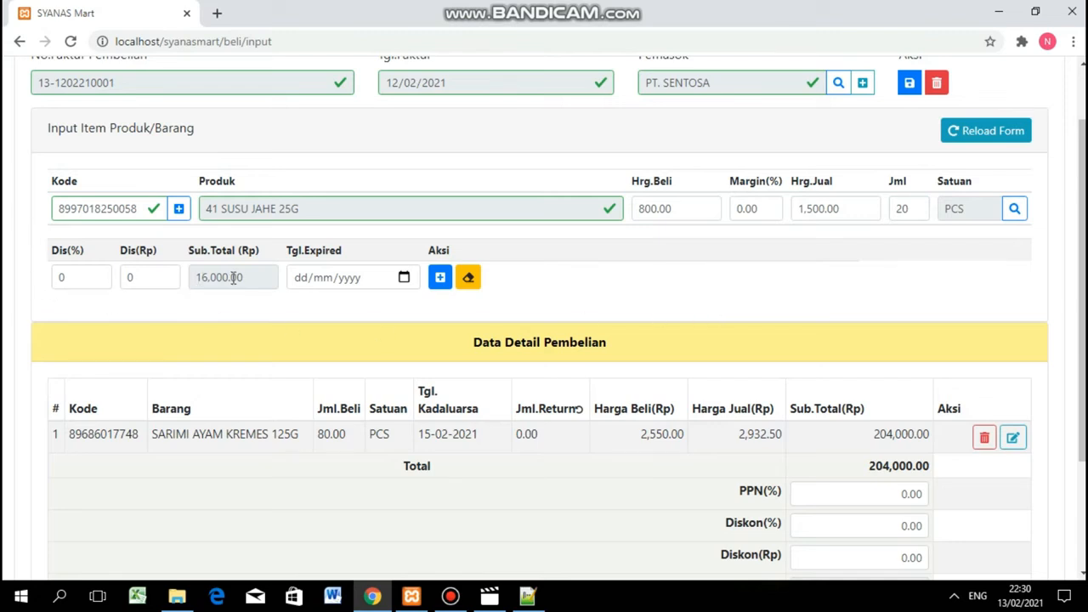
left_click(404, 278)
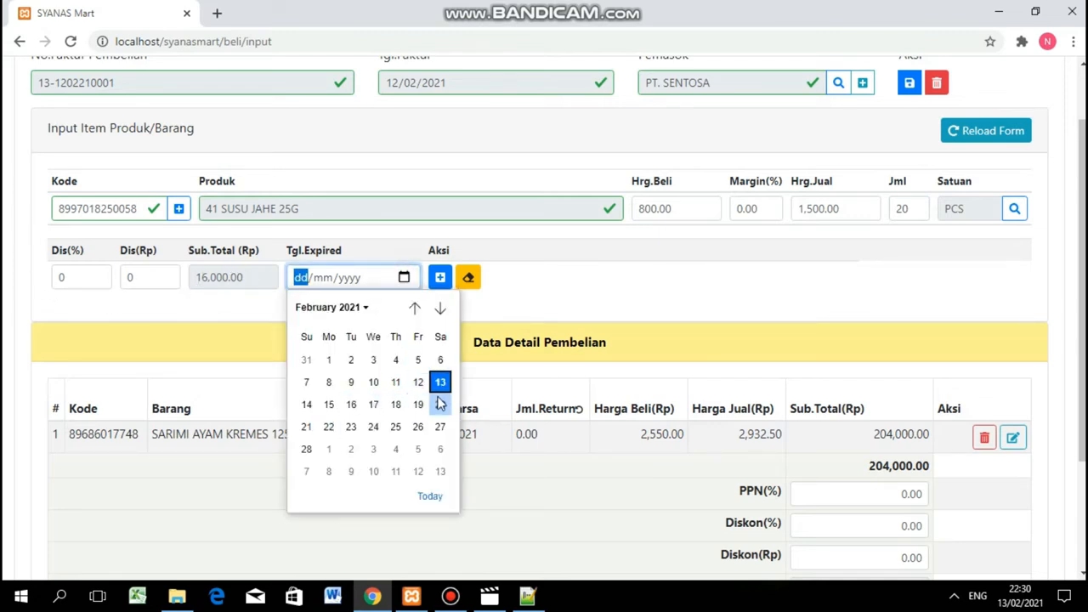
left_click(351, 404)
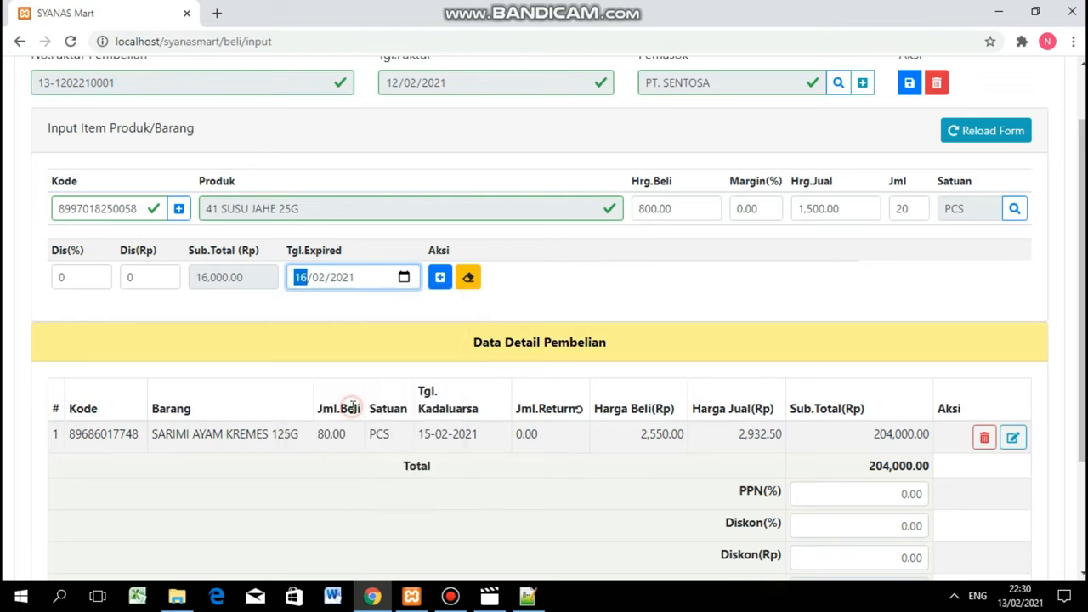
left_click(438, 281)
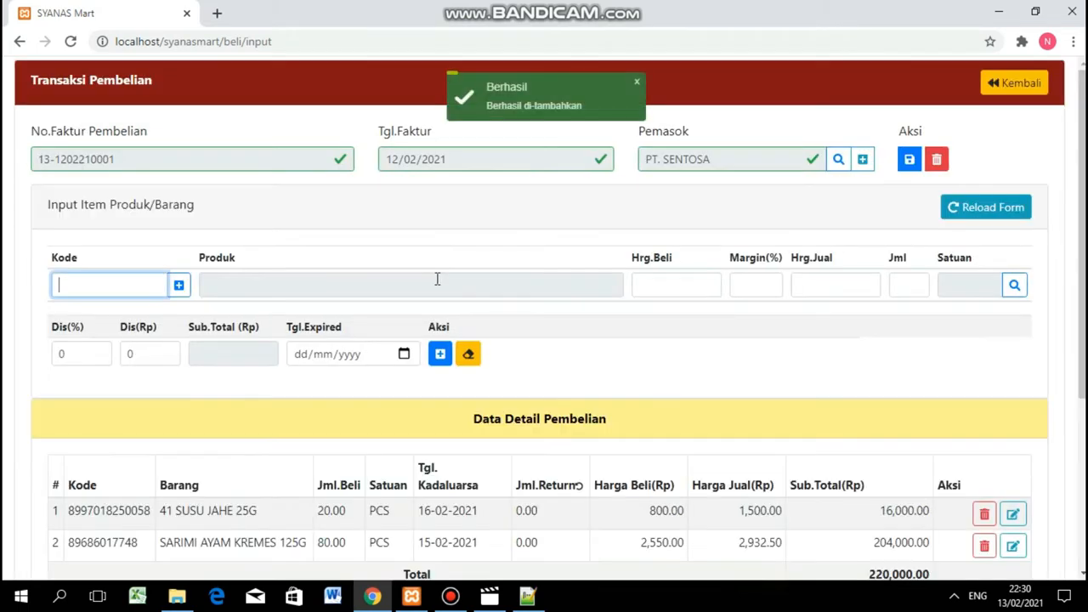
scroll(612, 342, "down", 3)
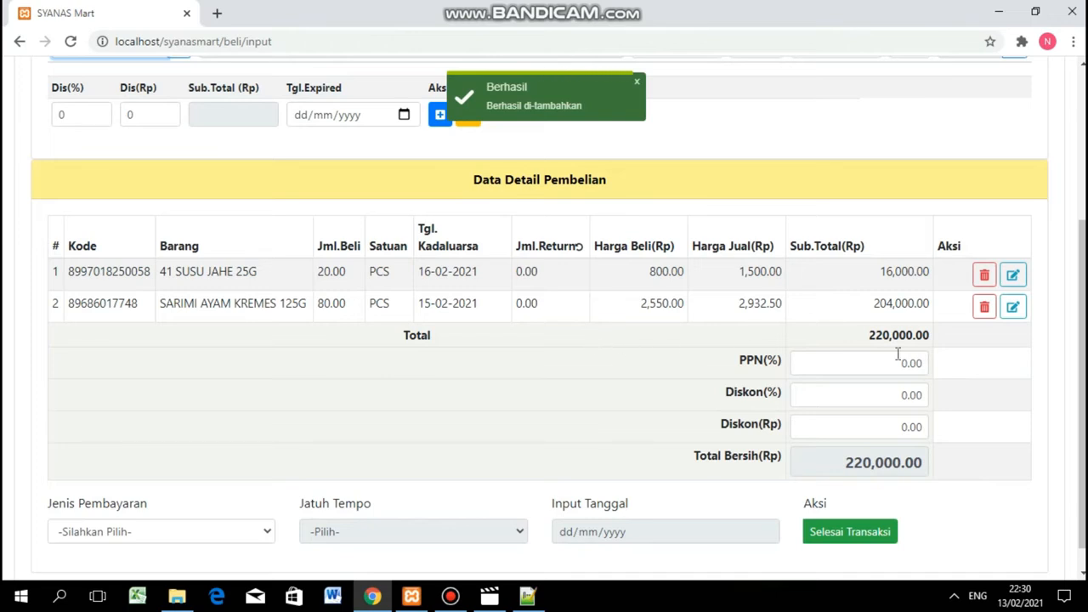
left_click_drag(472, 193, 655, 172)
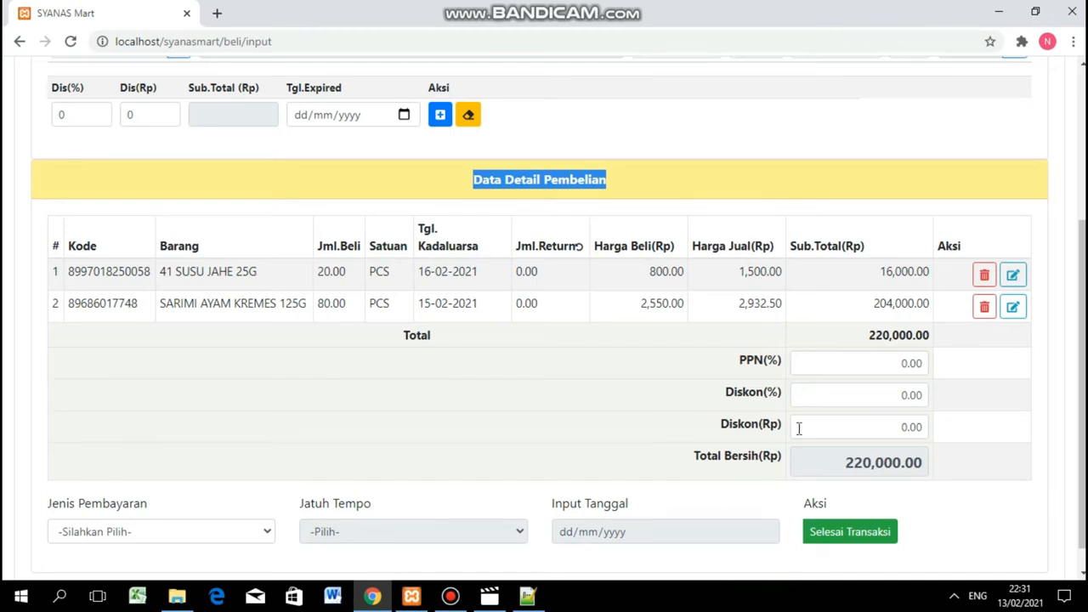
scroll(850, 408, "down", 1)
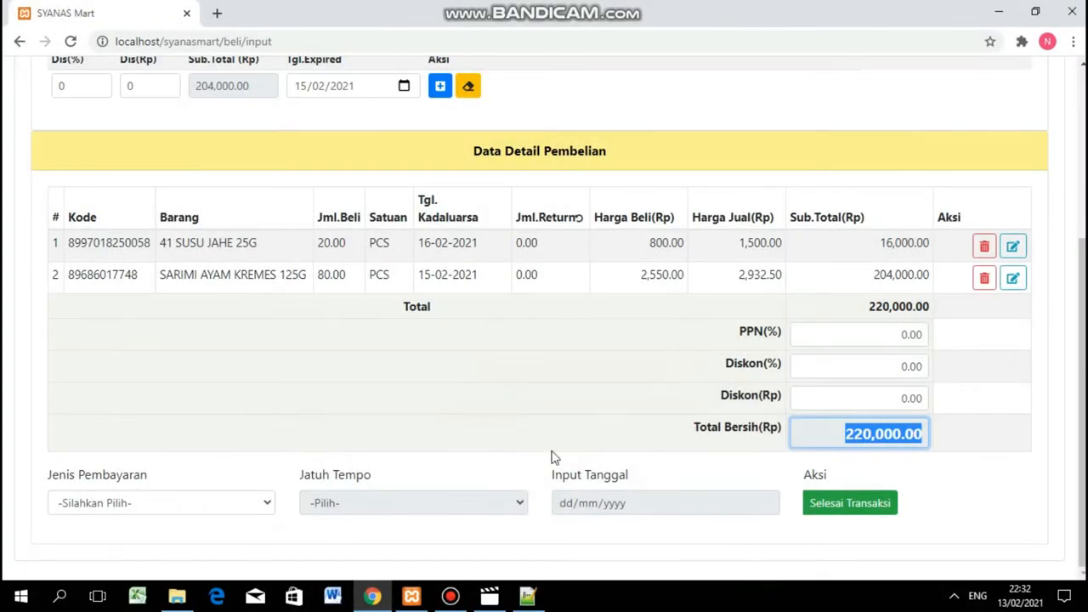
left_click(816, 436)
left_click_drag(812, 431, 942, 446)
left_click_drag(36, 476, 155, 479)
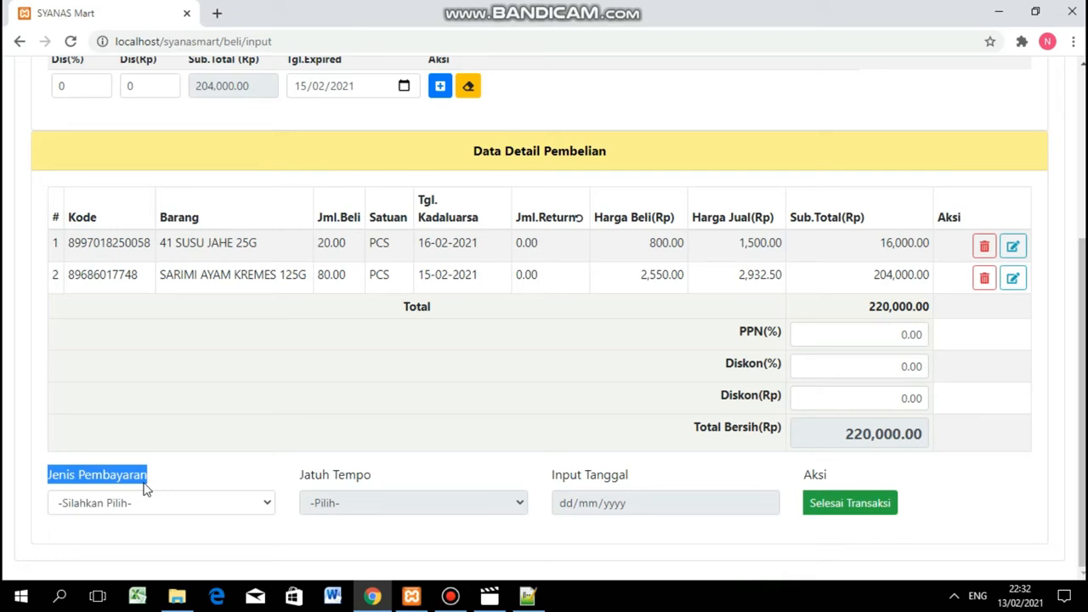
Switch the payment type between Tunai and Kredit a few times, ending on Tunai.
left_click(158, 503)
left_click(160, 506)
left_click(159, 506)
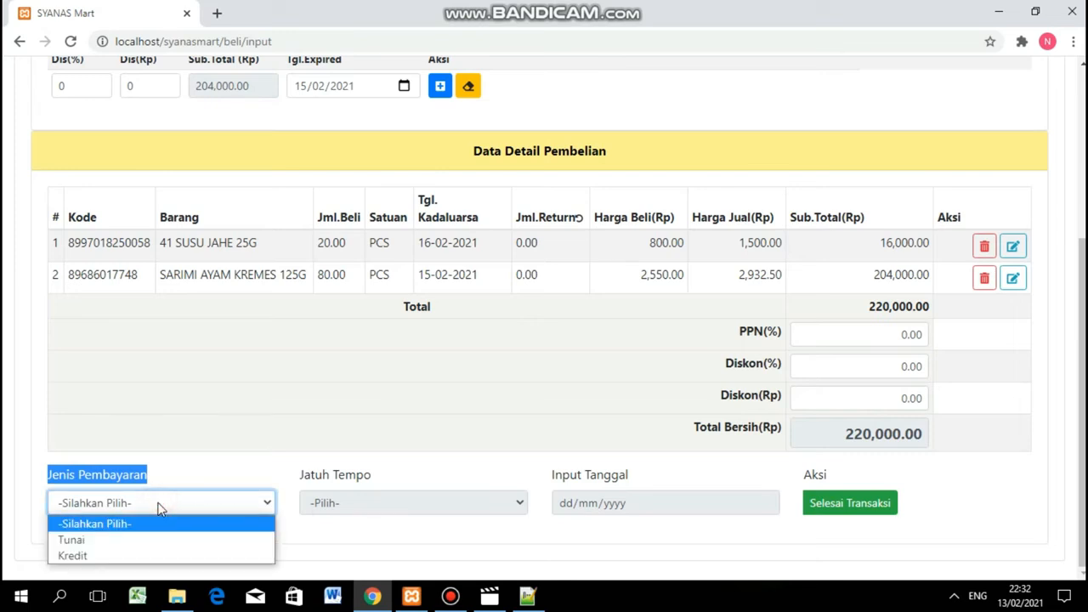
left_click(81, 541)
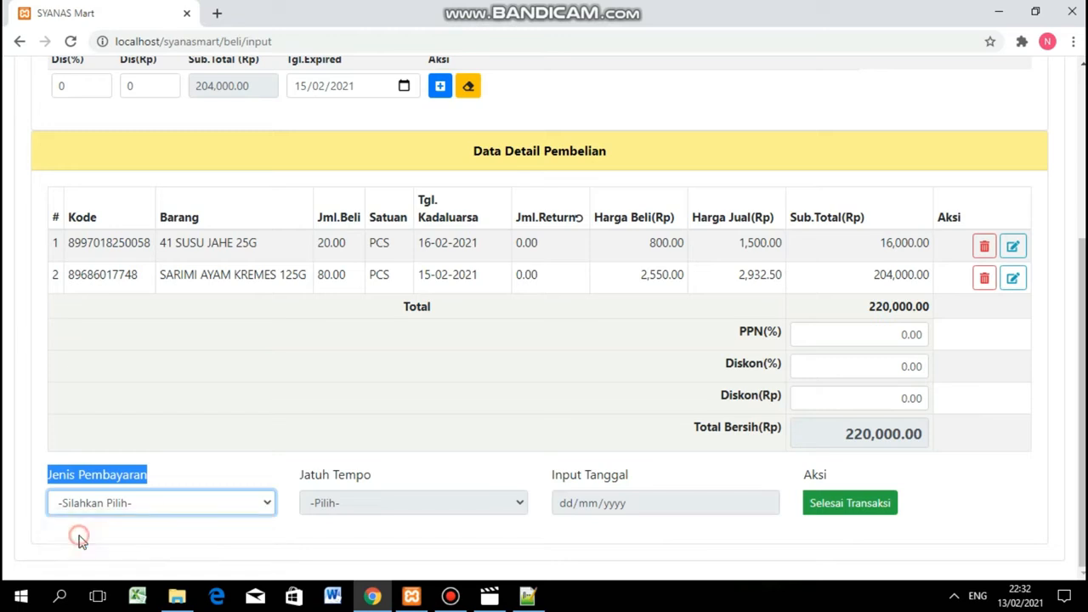
left_click(117, 504)
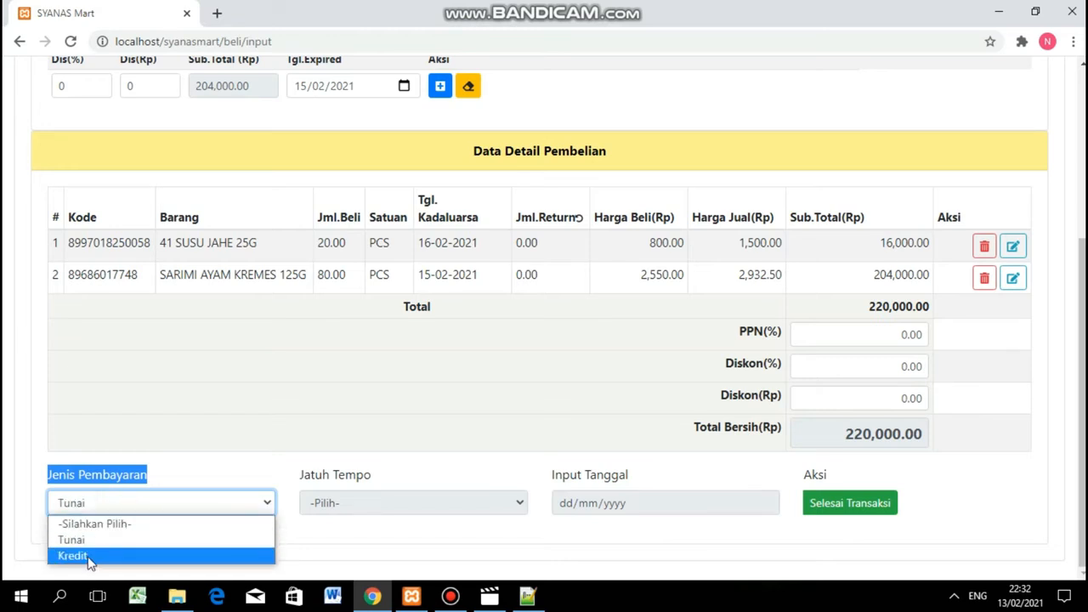
left_click(88, 556)
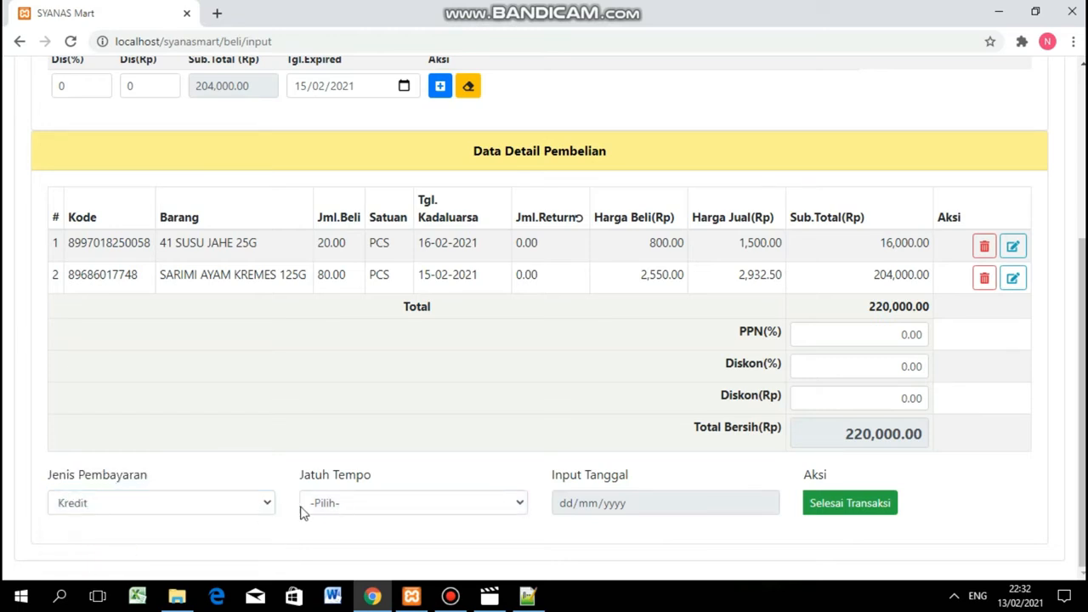
left_click(175, 502)
left_click(92, 539)
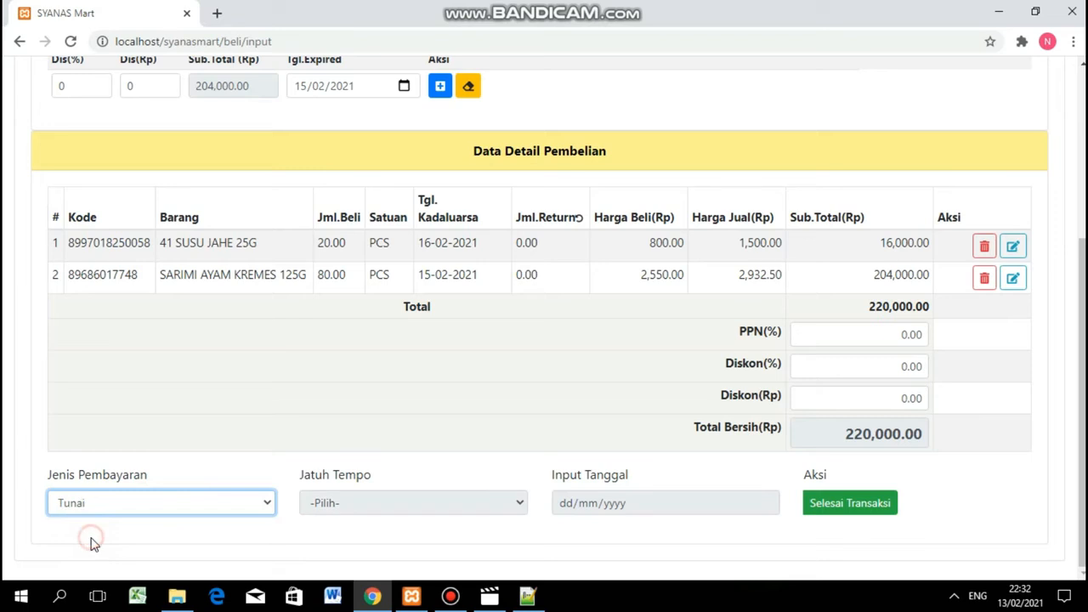
left_click(325, 503)
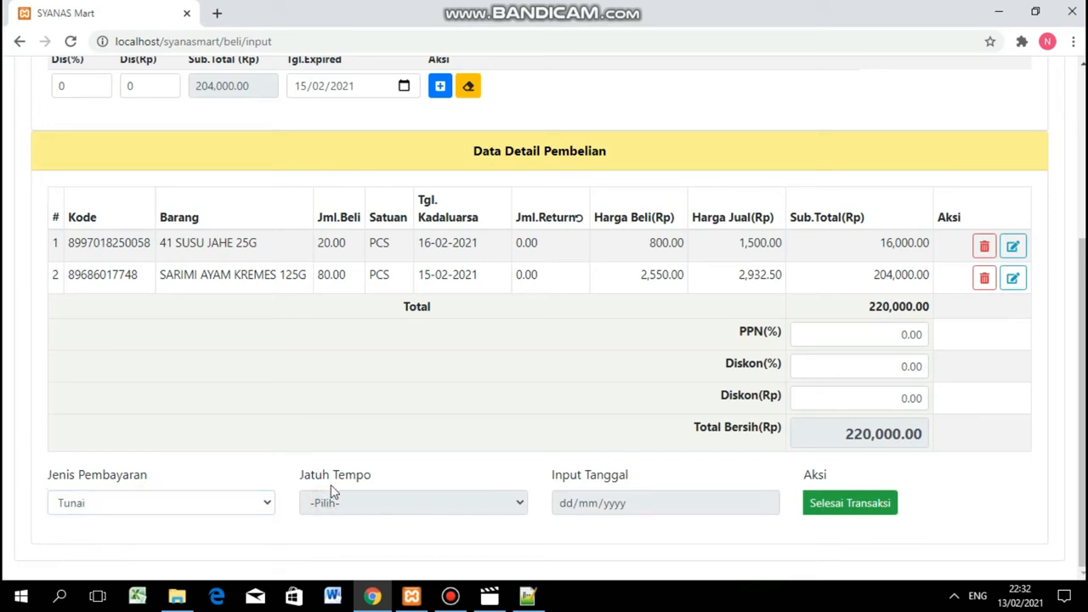
left_click_drag(309, 476, 382, 483)
Choose Kredit and try the Jatuh Tempo options Custom and 1 Minggu.
left_click(145, 505)
left_click(117, 503)
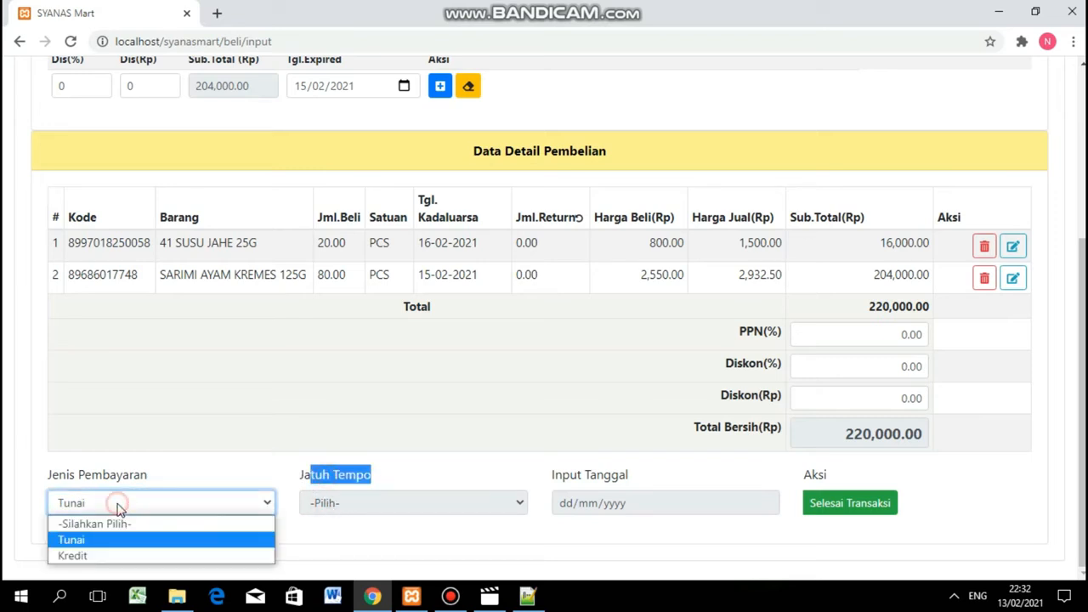
left_click(89, 556)
left_click(396, 505)
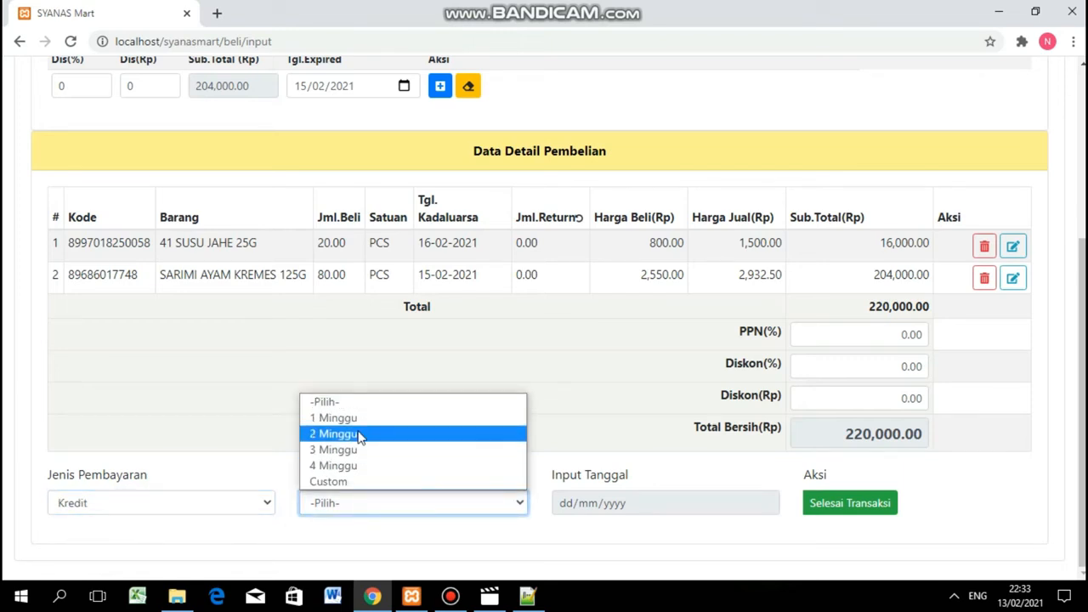
left_click(350, 482)
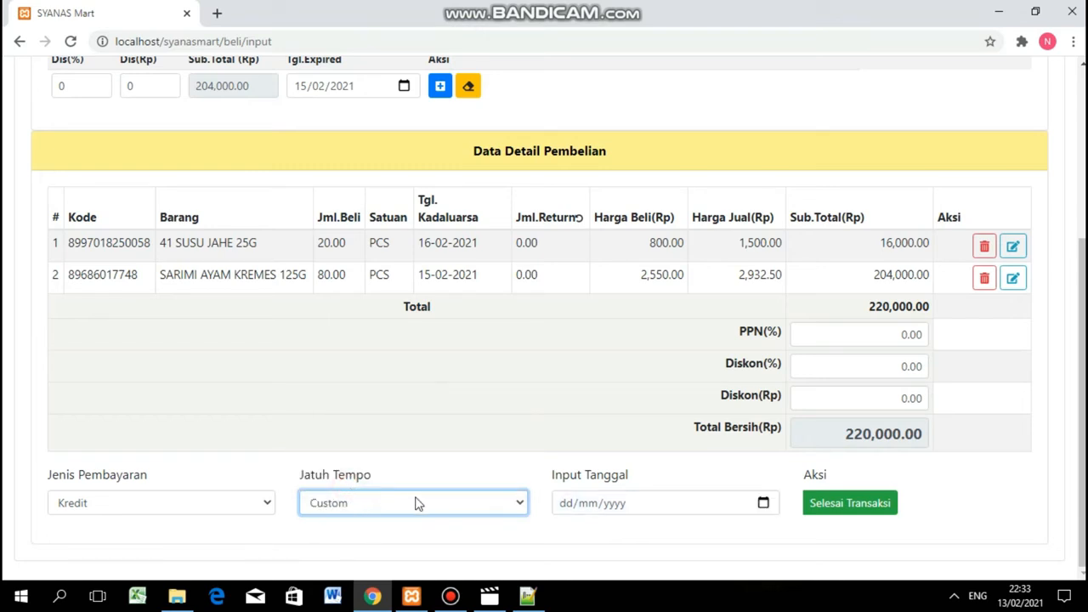
left_click(764, 505)
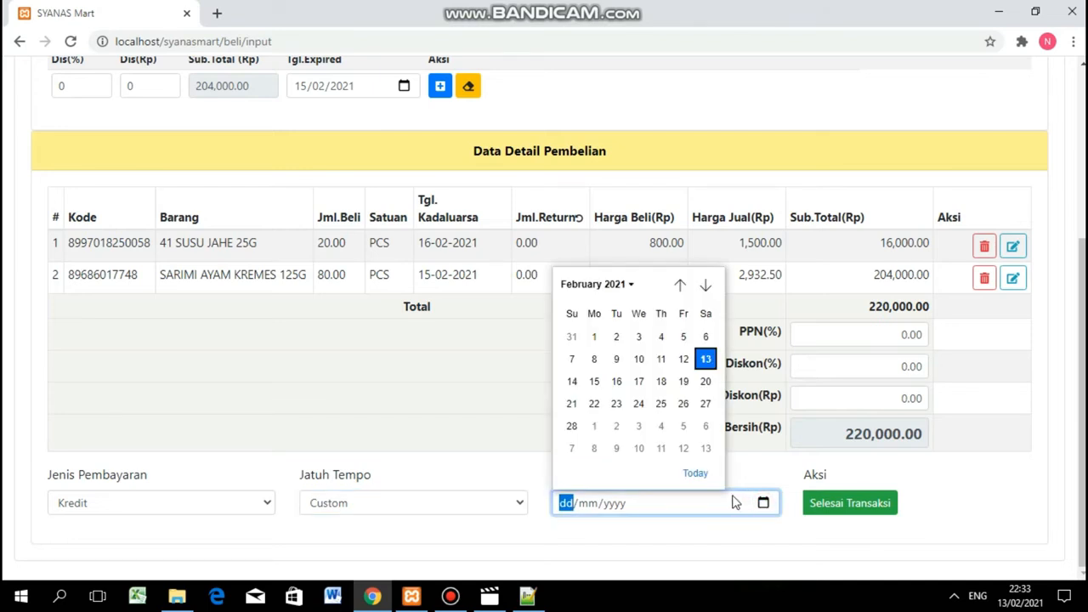
left_click(486, 474)
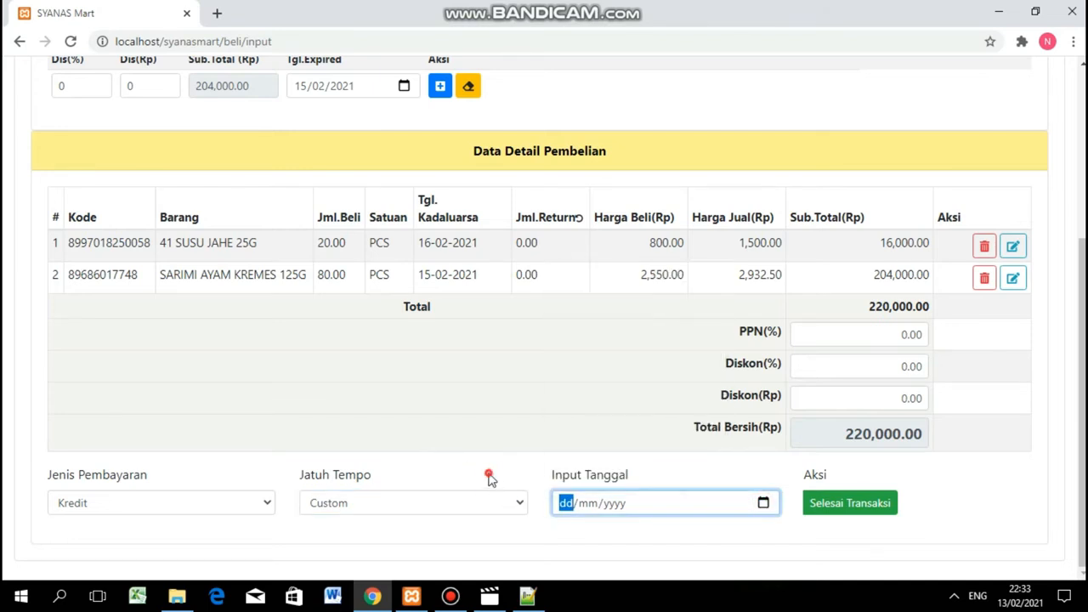
left_click(459, 505)
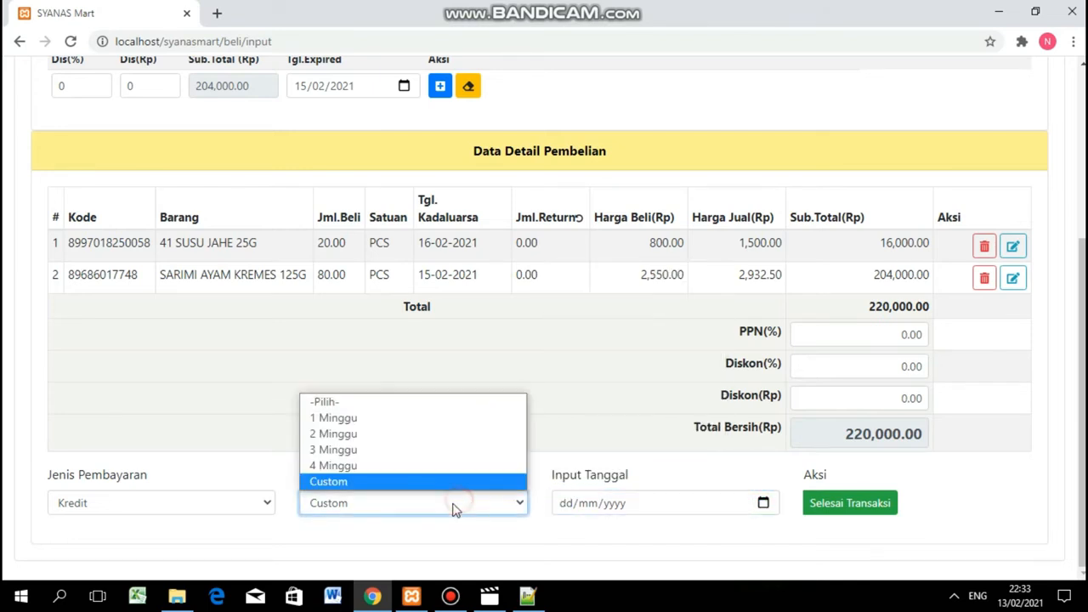
left_click(356, 418)
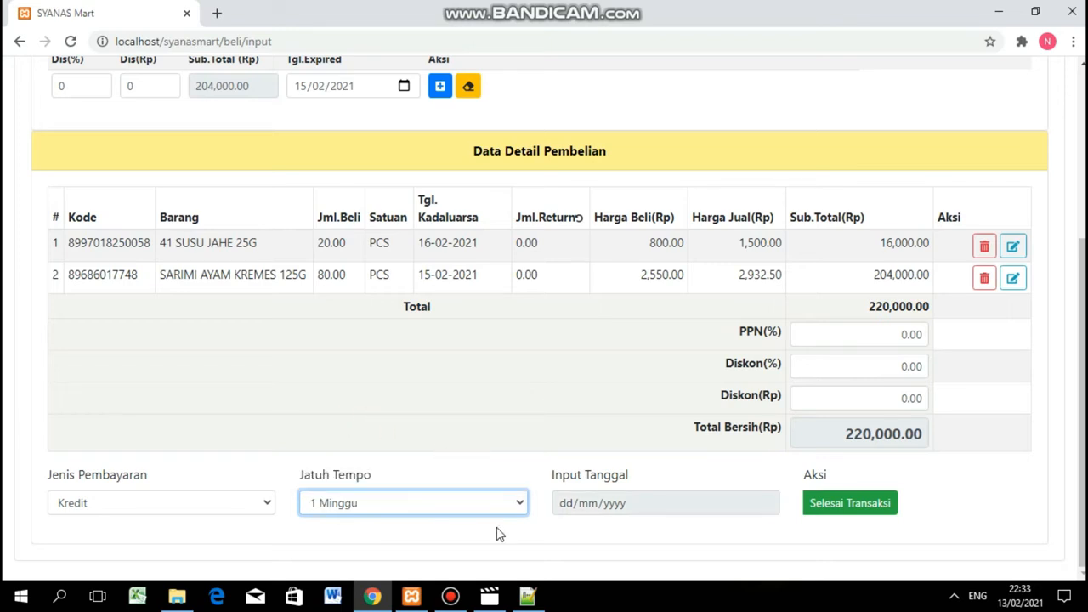
Set the payment type back to Tunai.
scroll(490, 384, "up", 3)
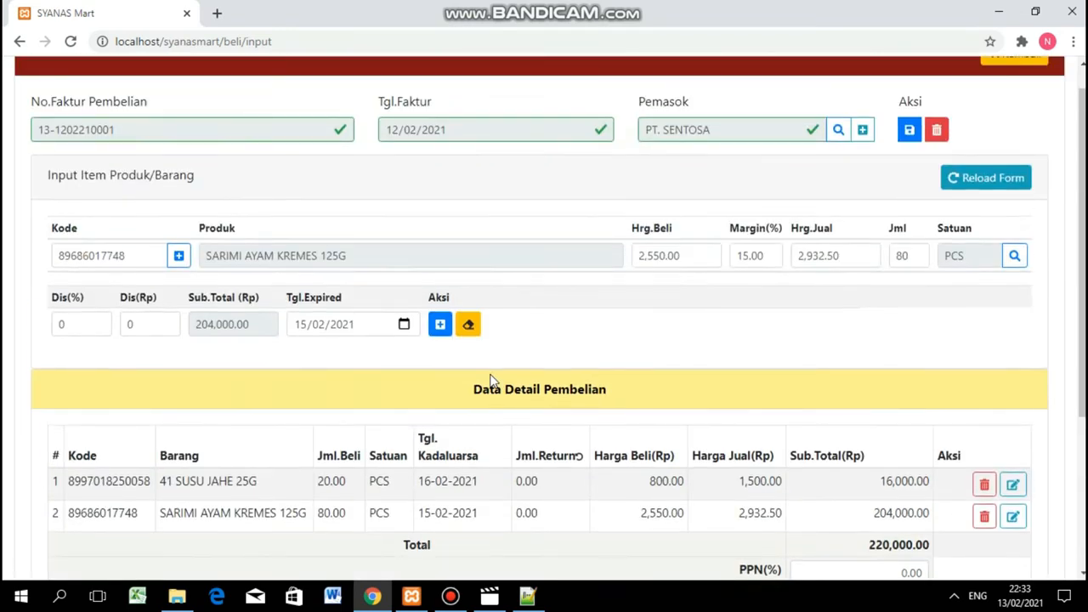
scroll(490, 384, "down", 3)
left_click(194, 508)
left_click(85, 538)
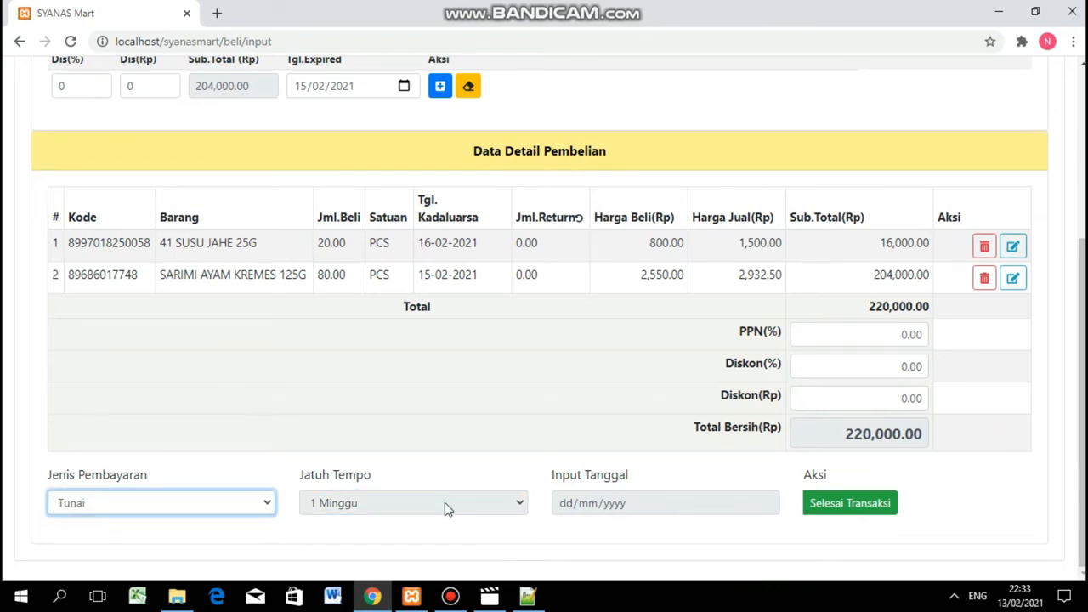
left_click(864, 509)
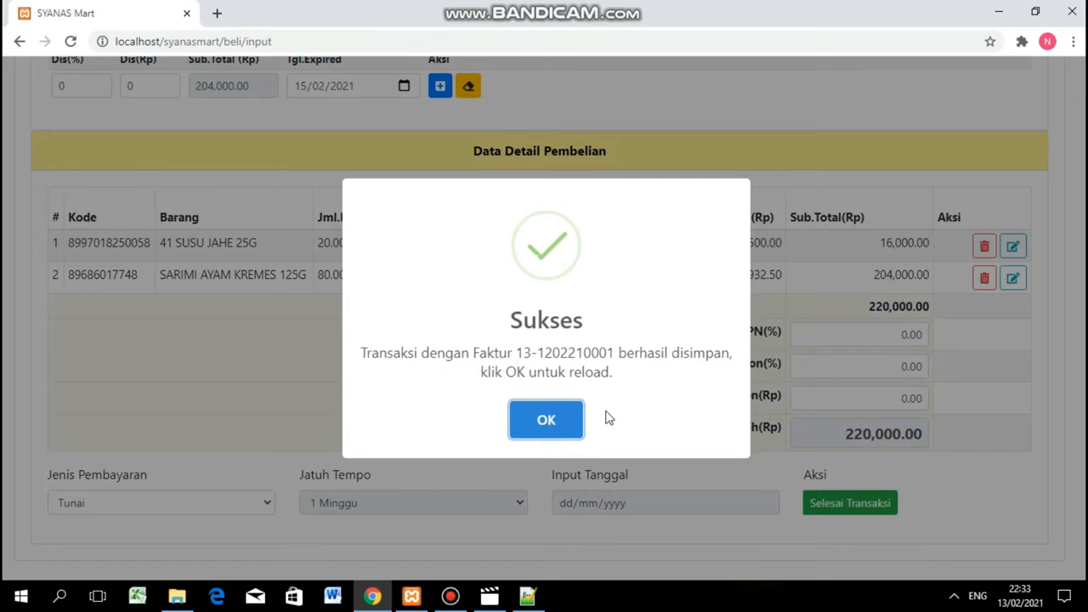
left_click(548, 423)
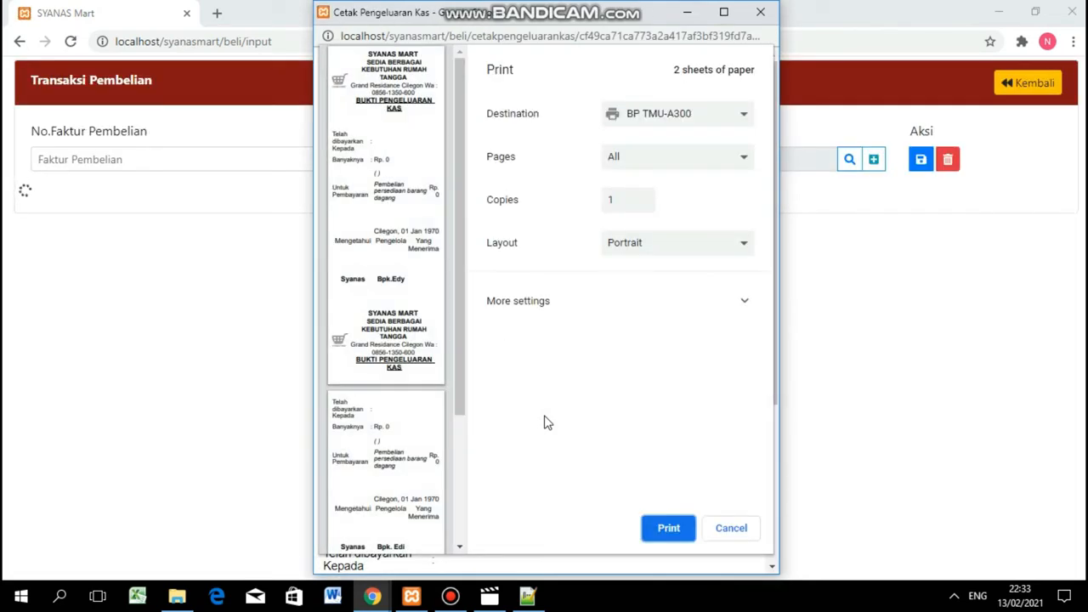
scroll(440, 387, "down", 3)
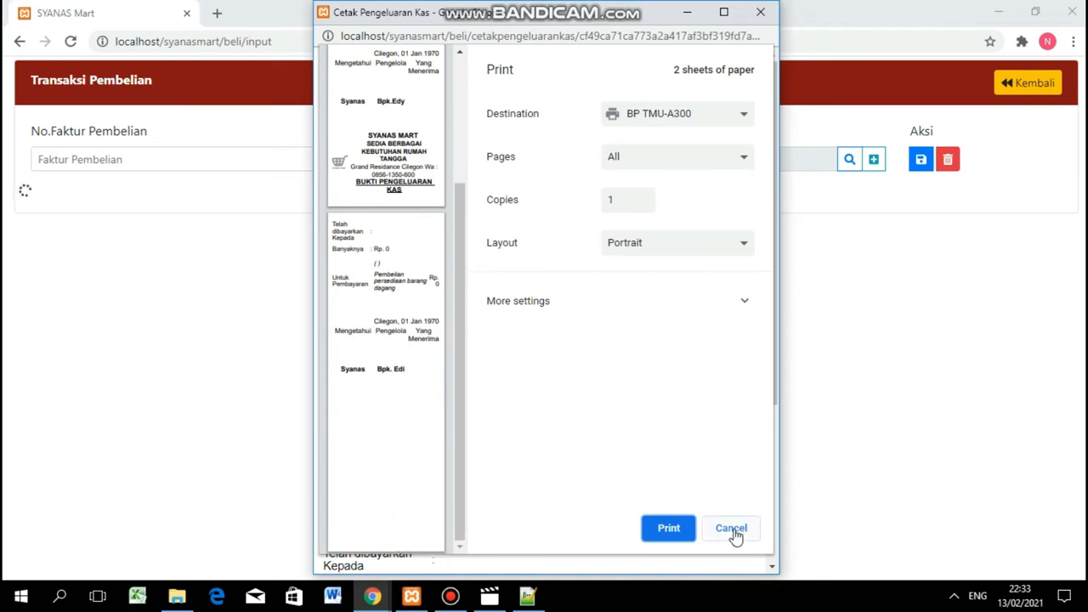
left_click(759, 12)
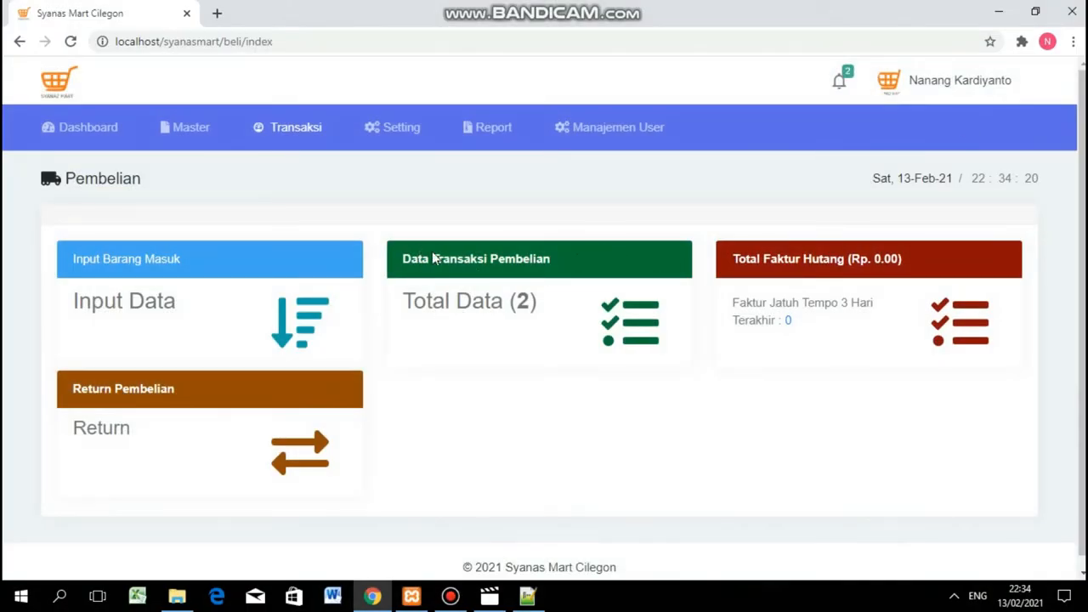
Open Total Data and show all purchase invoices, reviewing the PT. SENTOSA and PCI JAYA ABADI entries.
left_click_drag(403, 260, 588, 270)
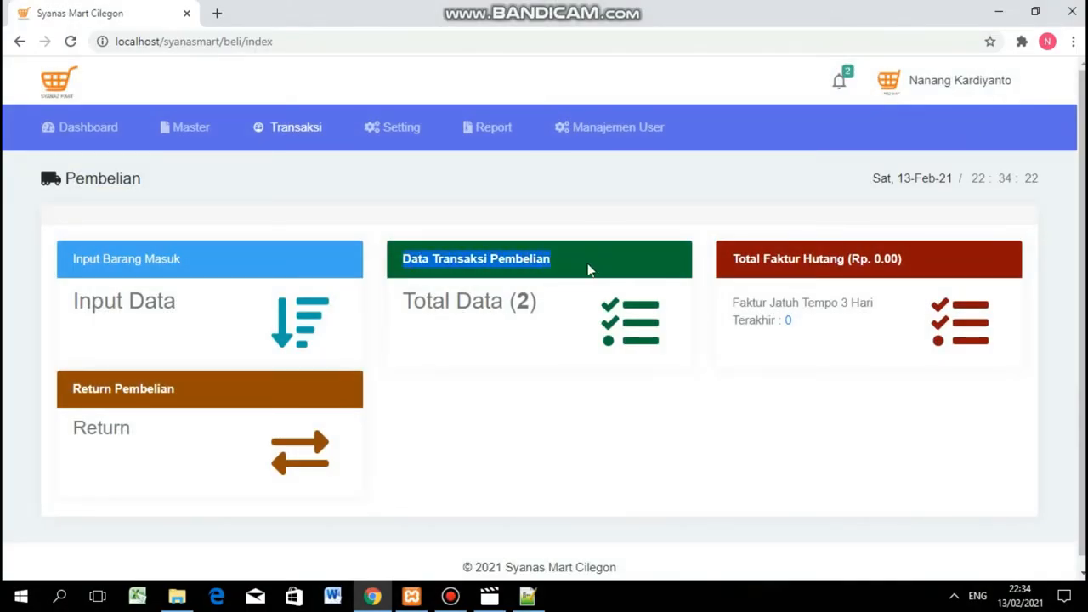
left_click(452, 309)
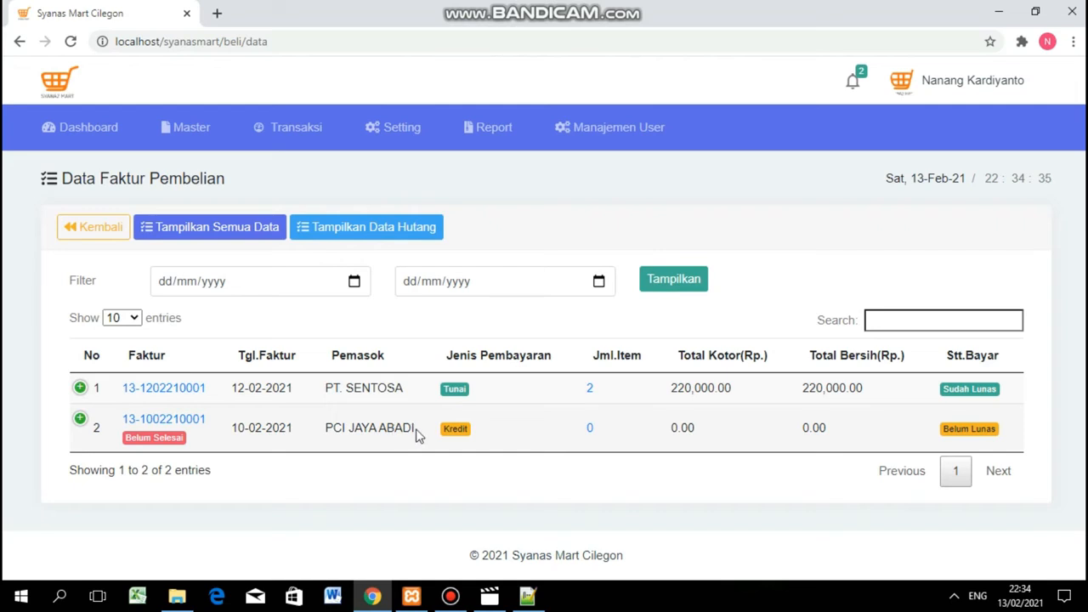
left_click_drag(416, 431, 321, 429)
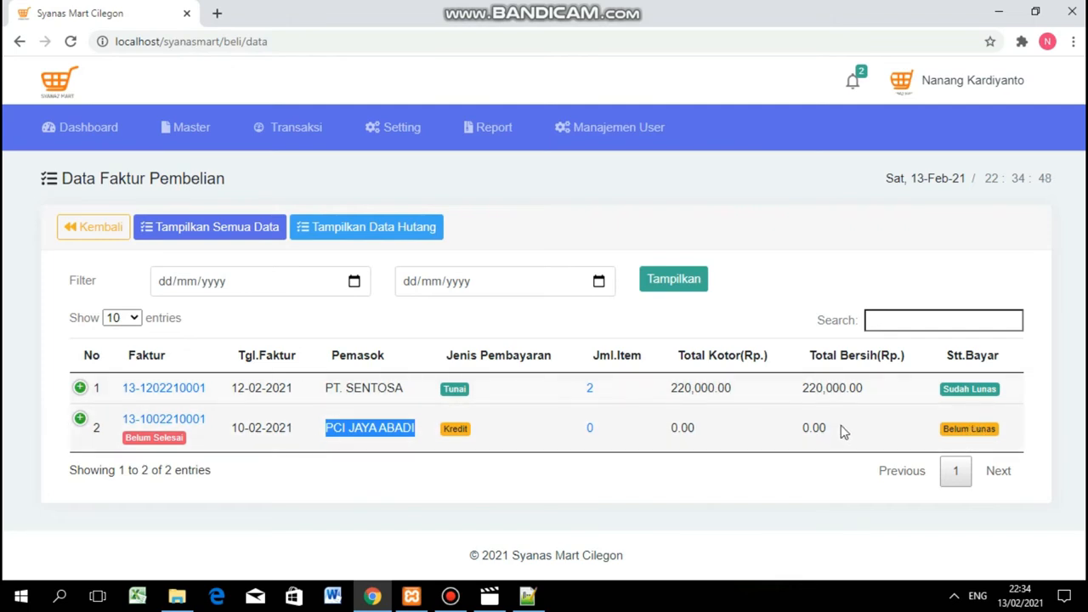
left_click_drag(724, 448, 638, 449)
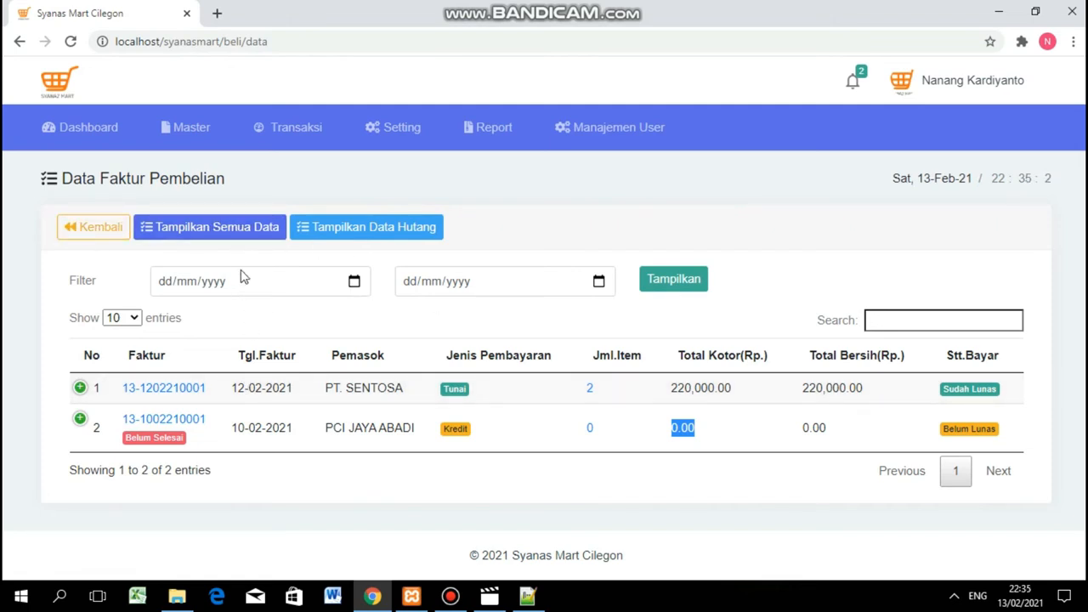
left_click(245, 229)
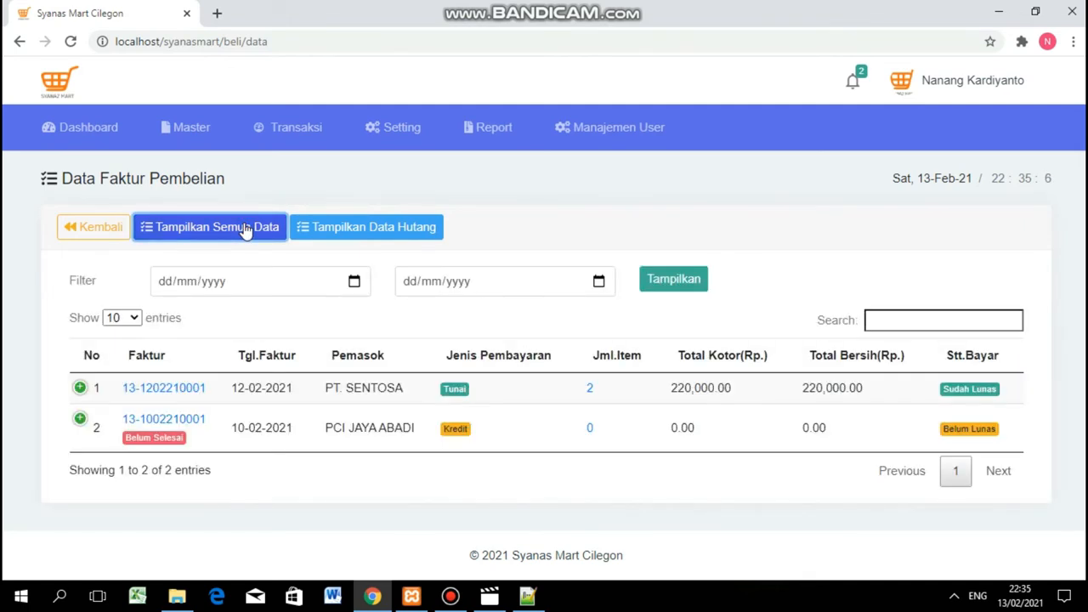
left_click(336, 231)
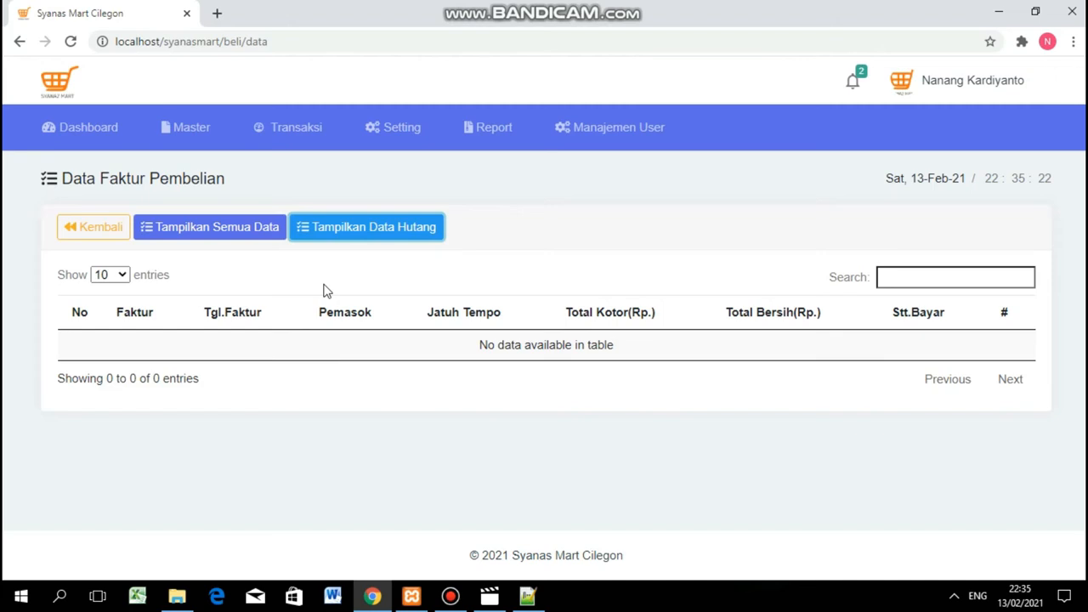
left_click(92, 235)
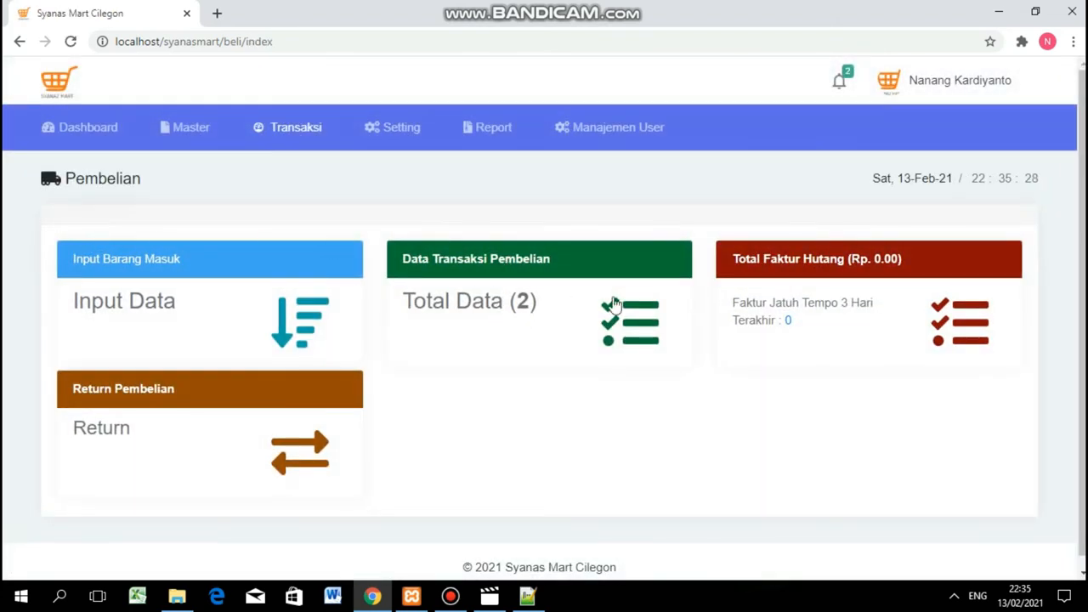
left_click(525, 307)
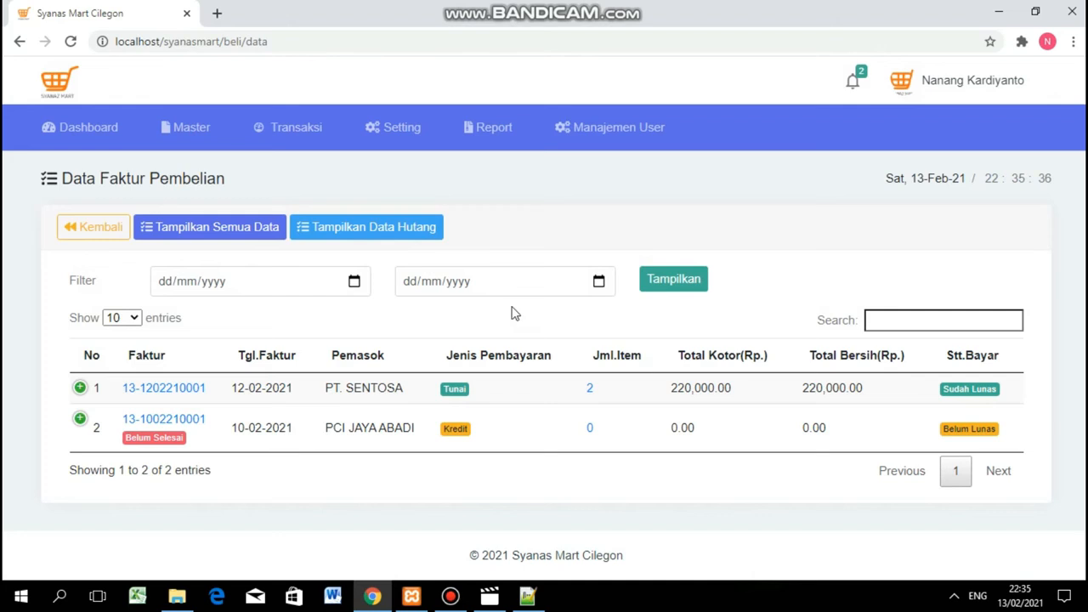
Filter the purchase invoice list from 10/02/2021 to 10/02/2021 and apply it with Tampilkan.
left_click(353, 283)
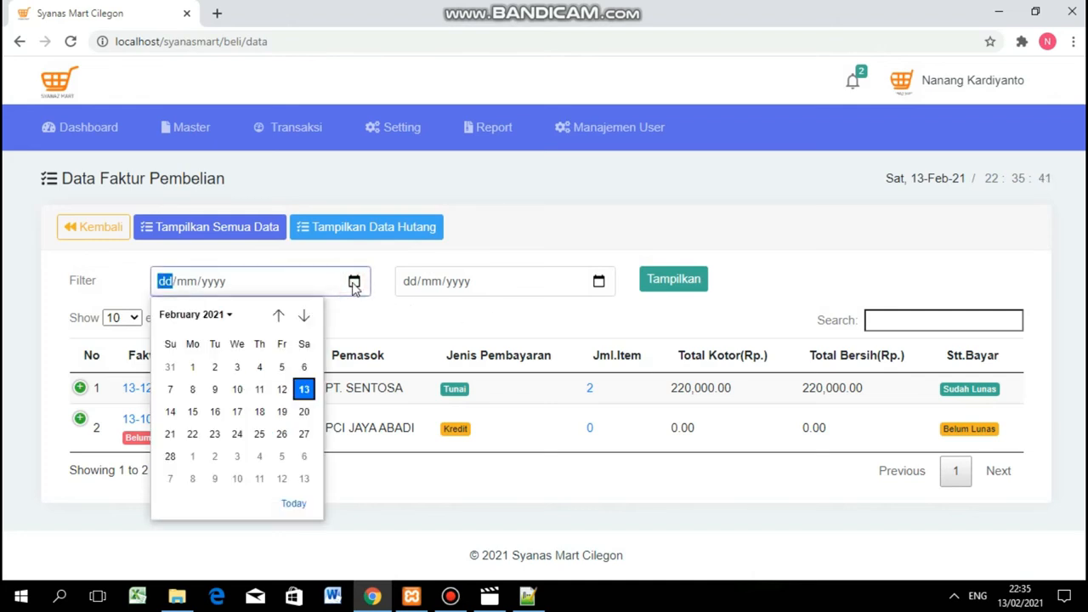
left_click(237, 389)
left_click(599, 282)
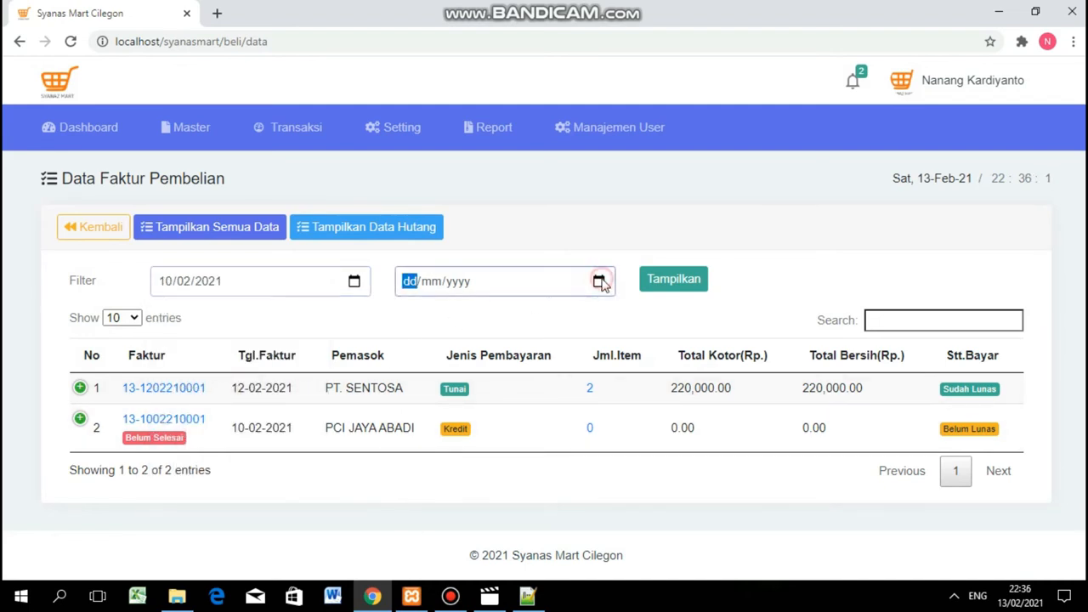
left_click(482, 388)
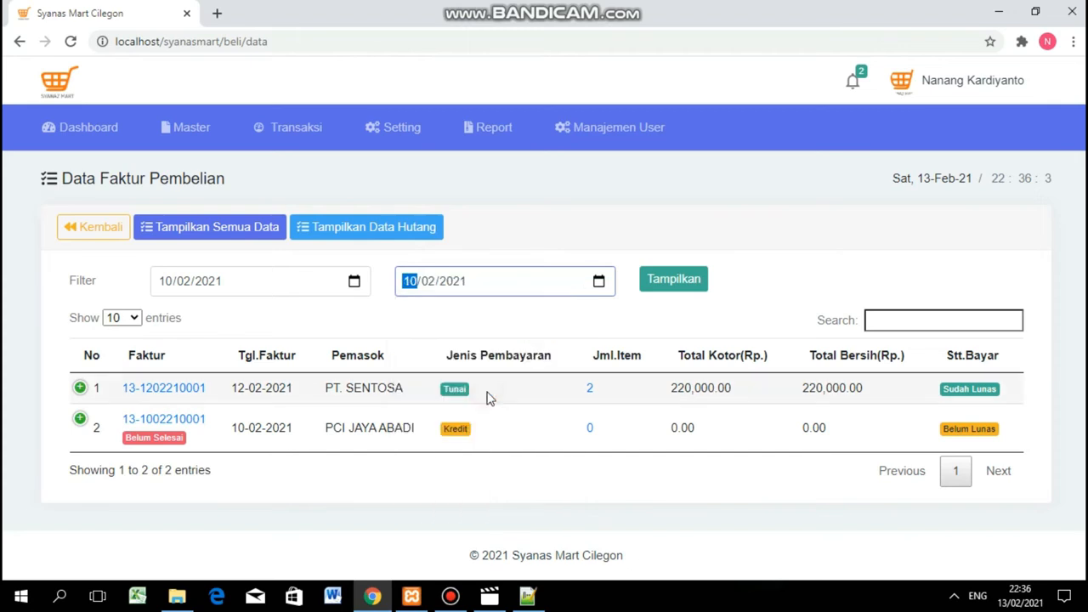
left_click(668, 287)
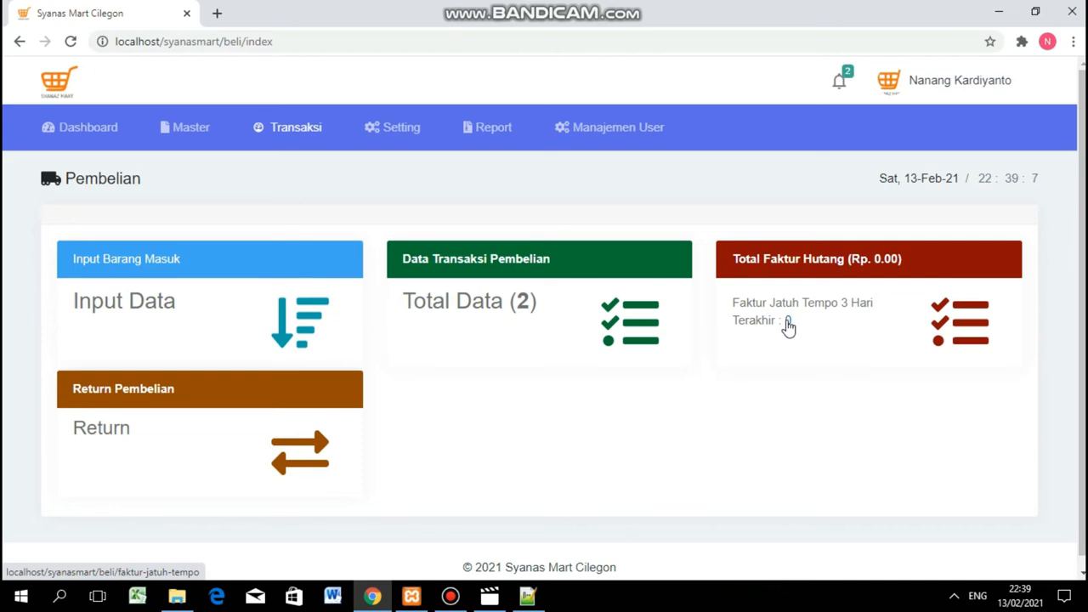
Check the invoices due within 3 days, then return to the Pembelian overview.
left_click(788, 323)
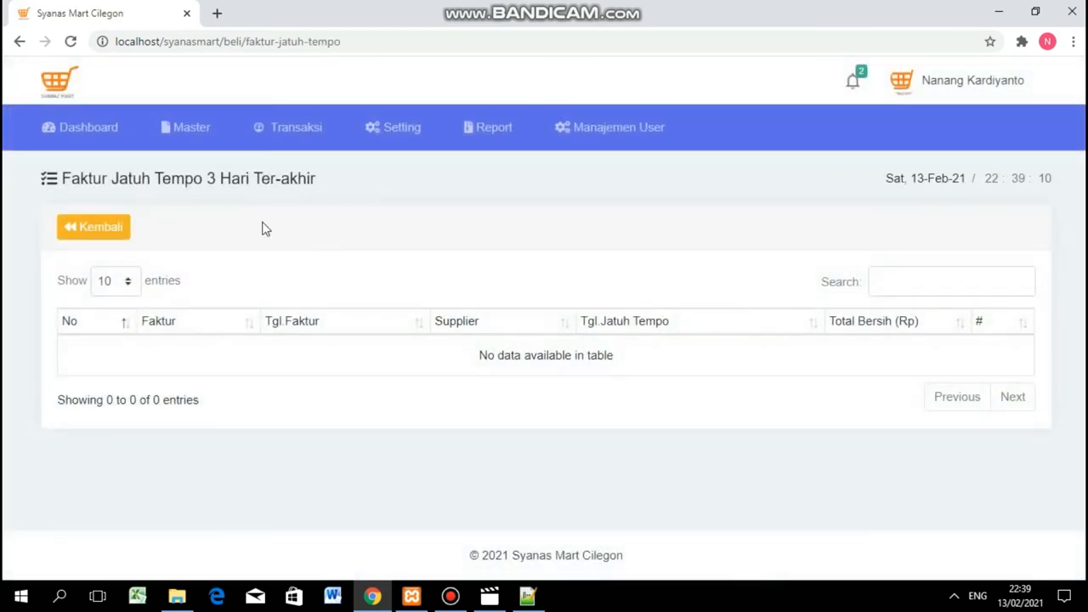
left_click_drag(64, 170, 306, 181)
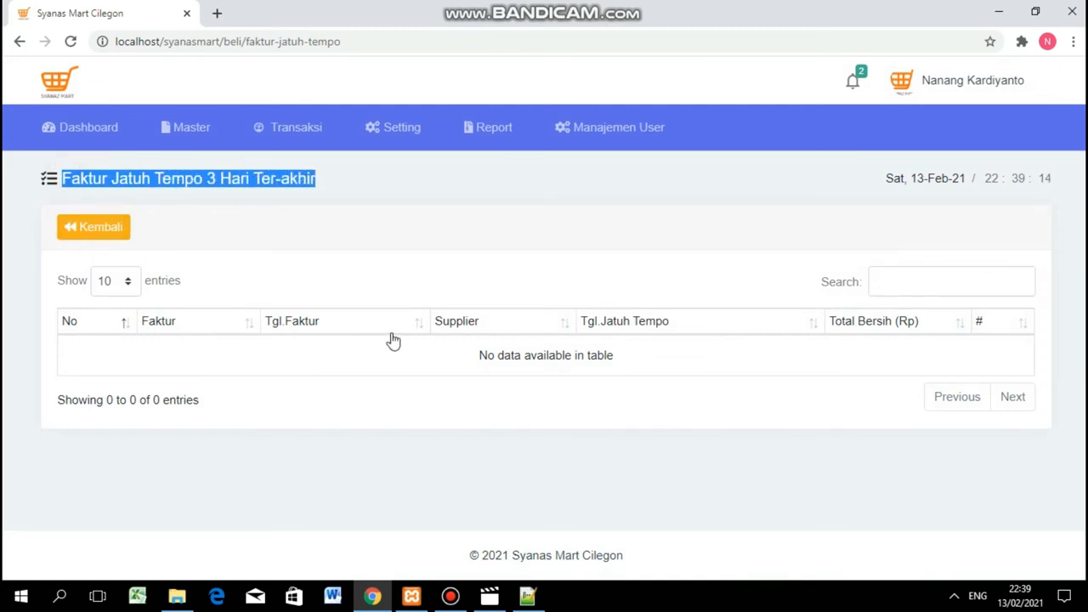
left_click(86, 226)
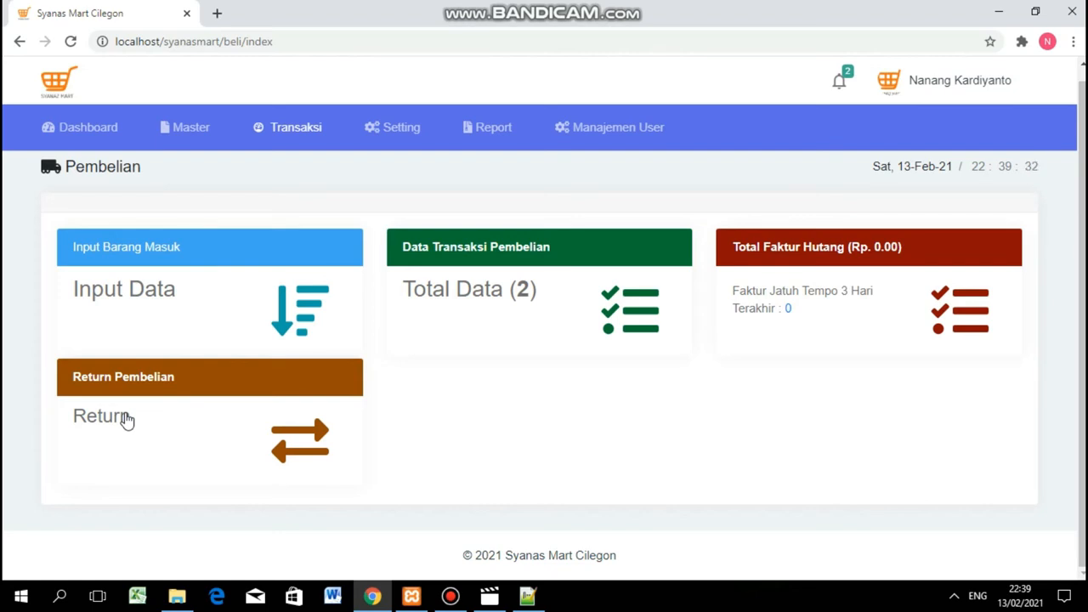
left_click(126, 419)
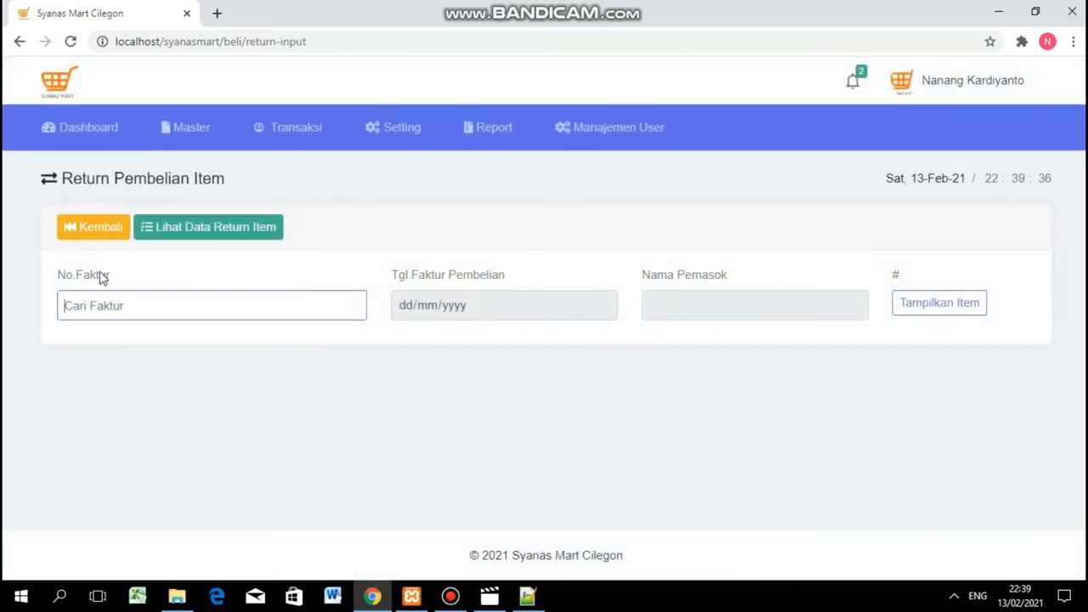
left_click(93, 305)
key("ctrl+v")
key("BackSpace")
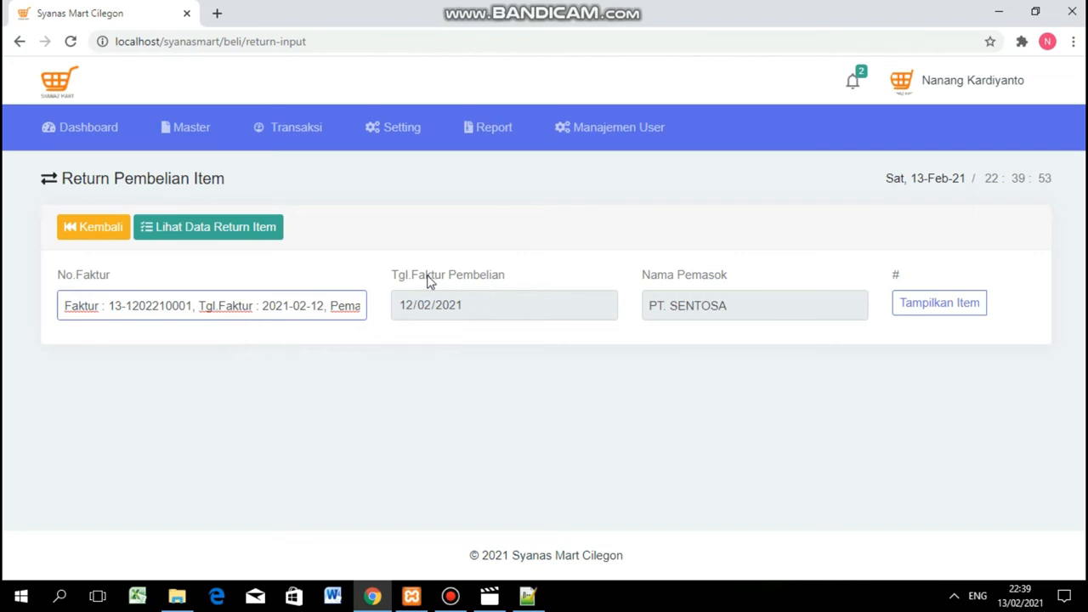
Select the invoice suggestion and list its items with Tampilkan Item.
left_click(516, 274)
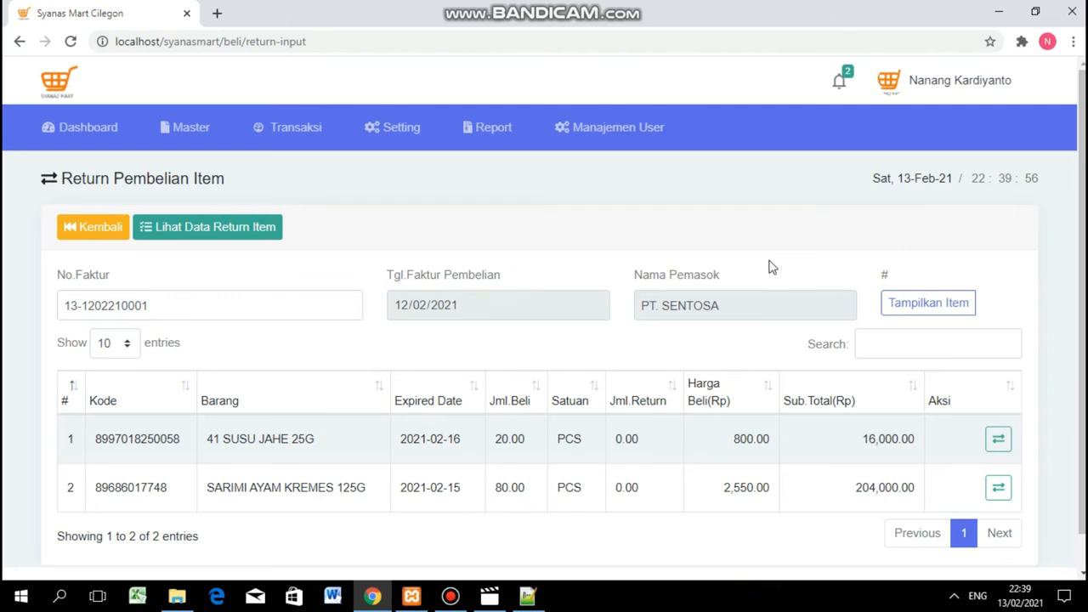
left_click(935, 302)
left_click(532, 304)
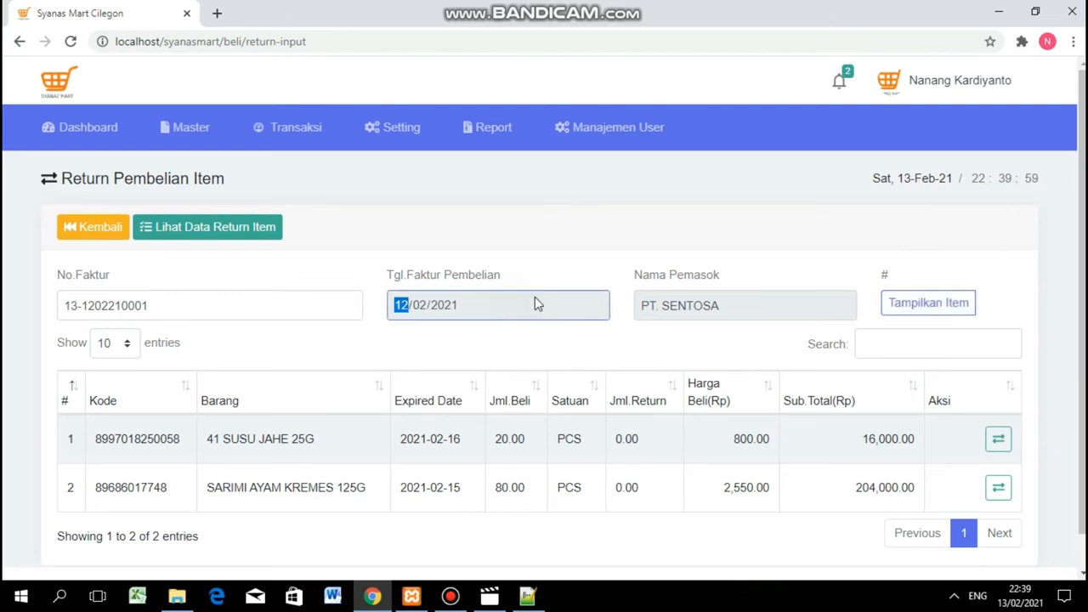
left_click(940, 305)
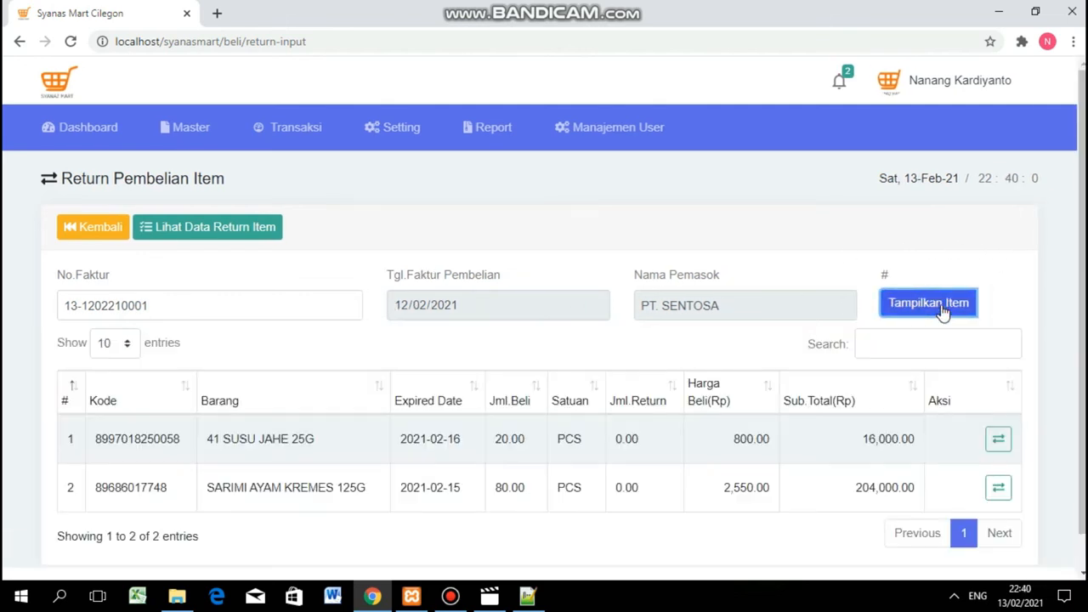
scroll(939, 311, "down", 1)
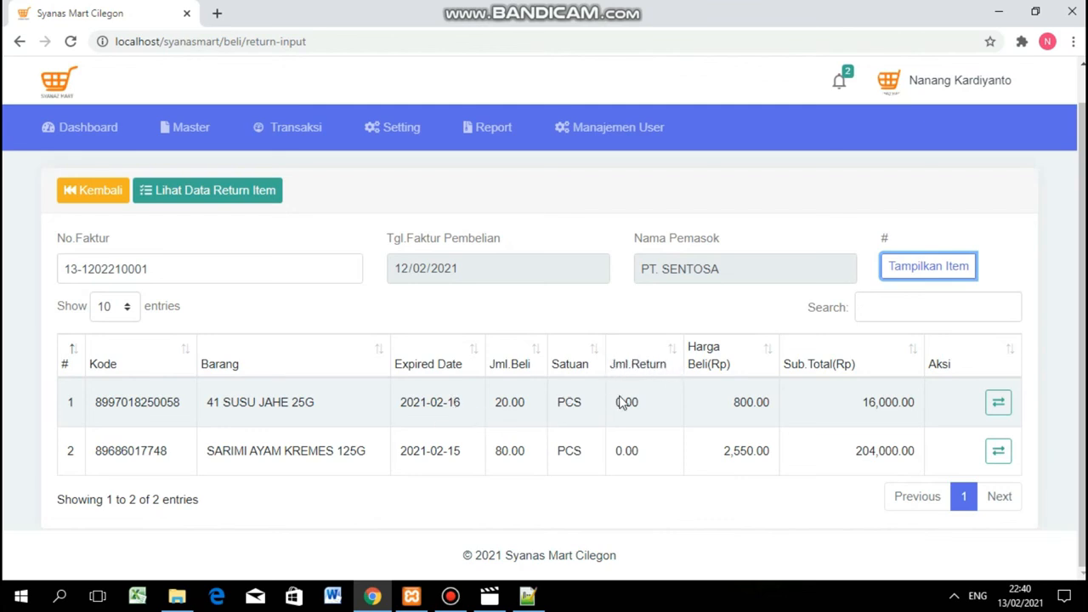
Start a return for 41 SUSU JAHE 25G, entering quantity 10 against the 20.00 PCS purchased.
left_click(1003, 407)
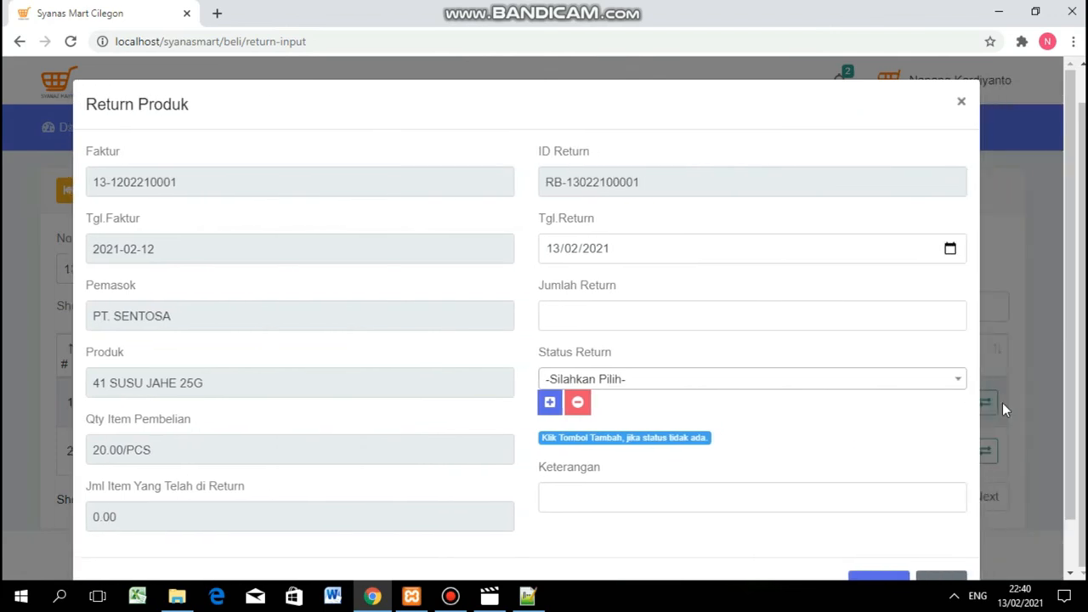
scroll(380, 288, "down", 1)
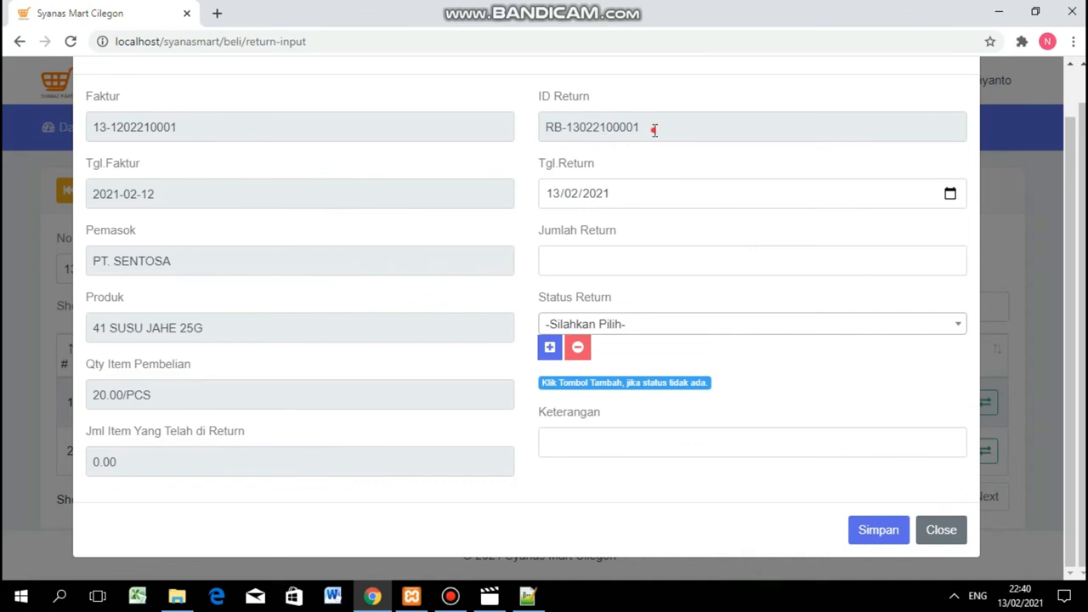
left_click_drag(651, 129, 522, 117)
triple_click(198, 123)
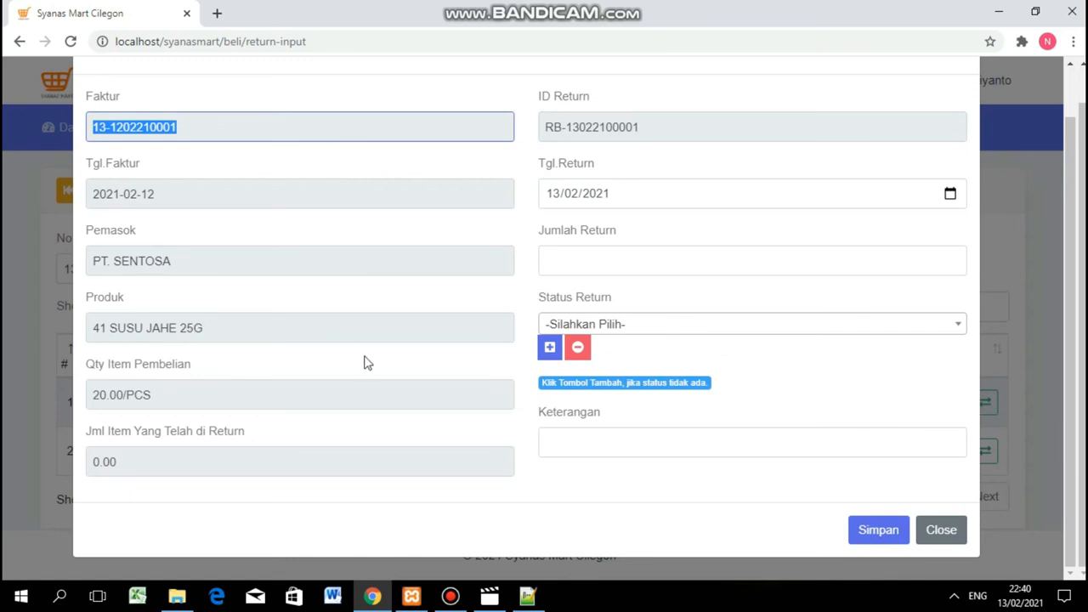
left_click(544, 258)
left_click(175, 389)
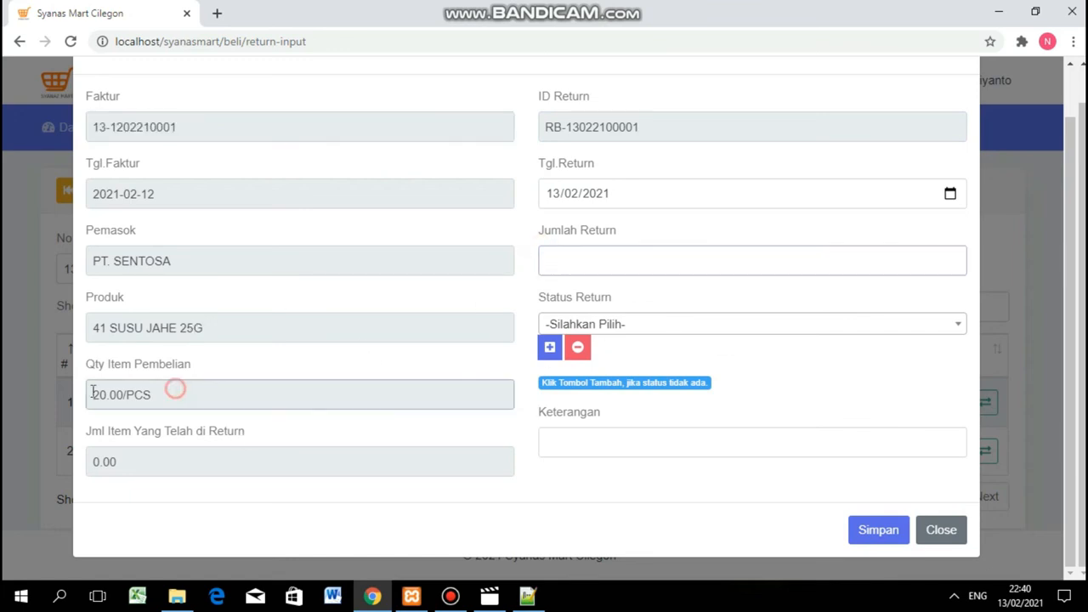
left_click_drag(175, 389, 92, 393)
left_click(579, 256)
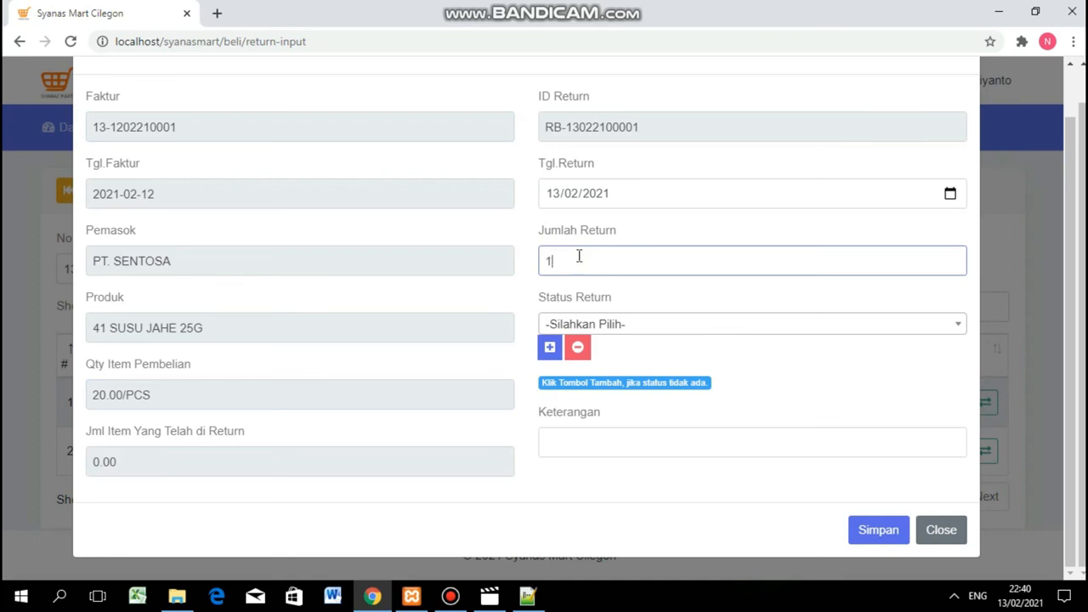
Set status Tanggal Sudah Kadaluarsa and remark 'DI tukar barang', then save the return.
left_click(664, 324)
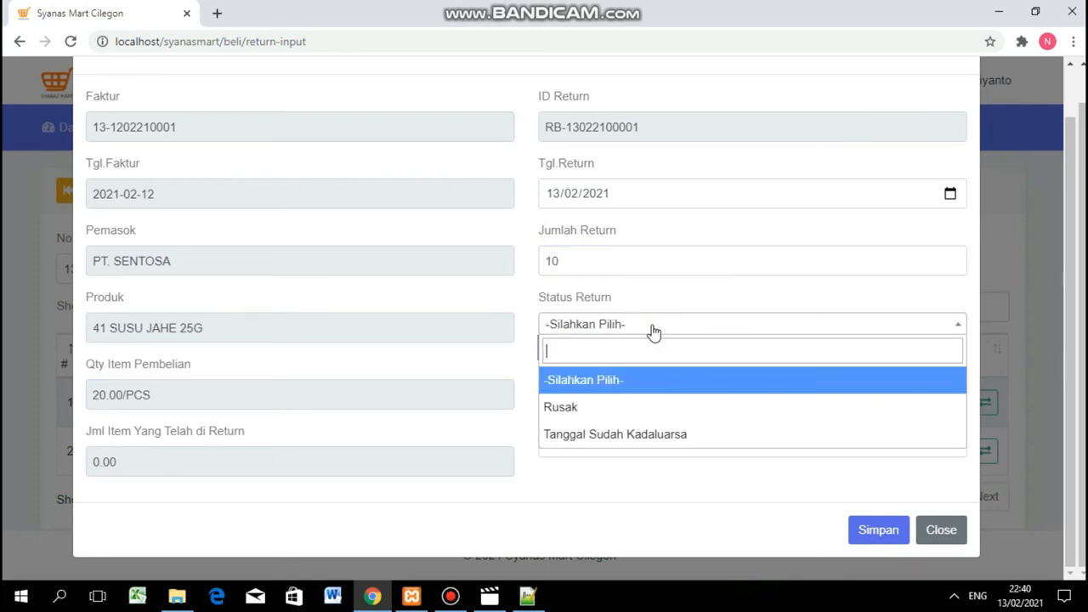
left_click(619, 434)
left_click(595, 442)
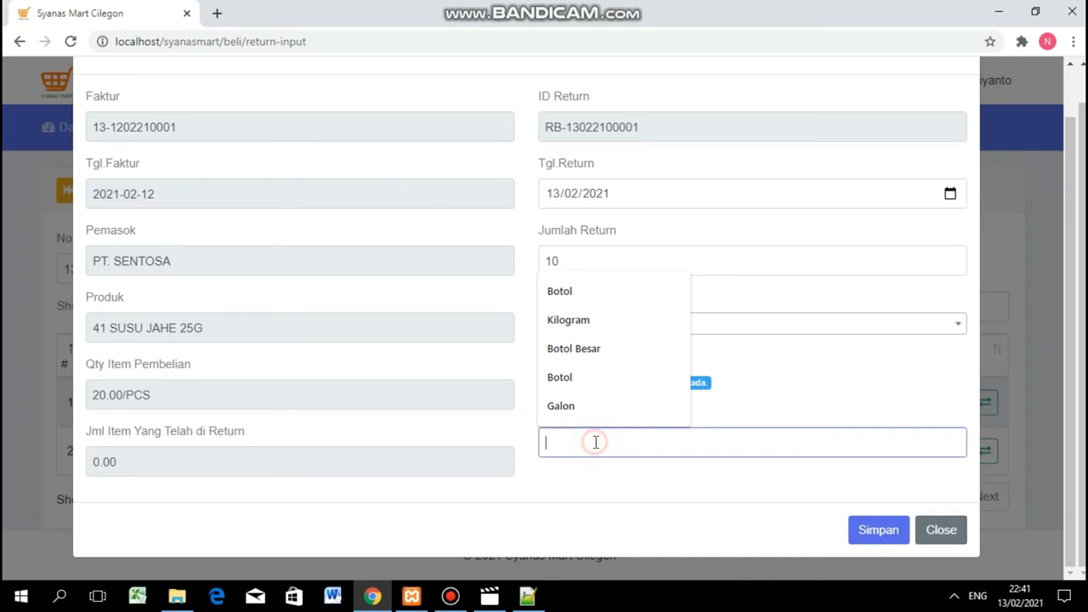
left_click(783, 413)
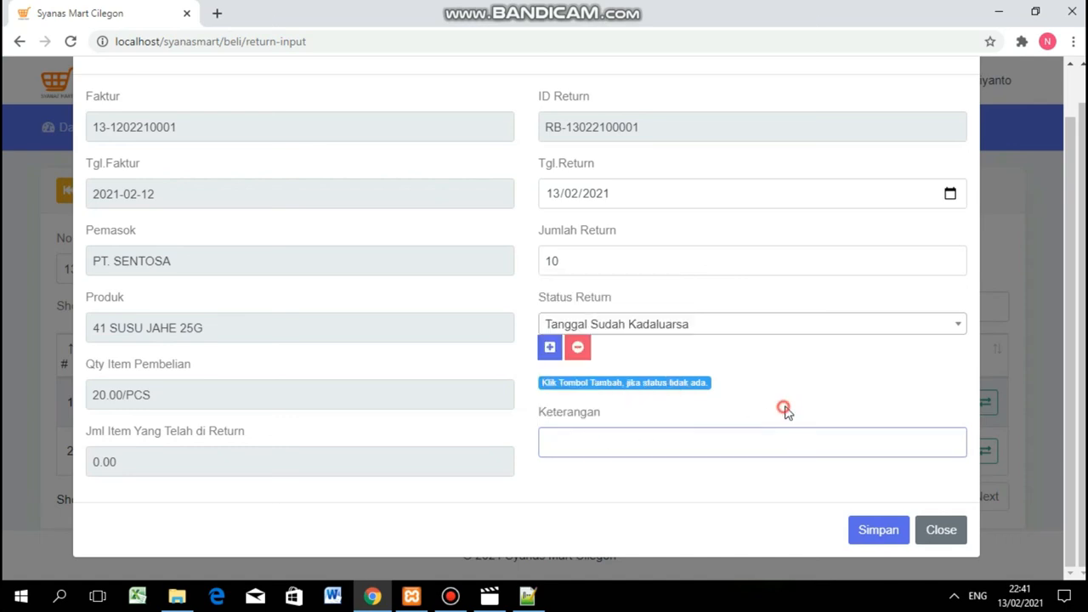
left_click(706, 451)
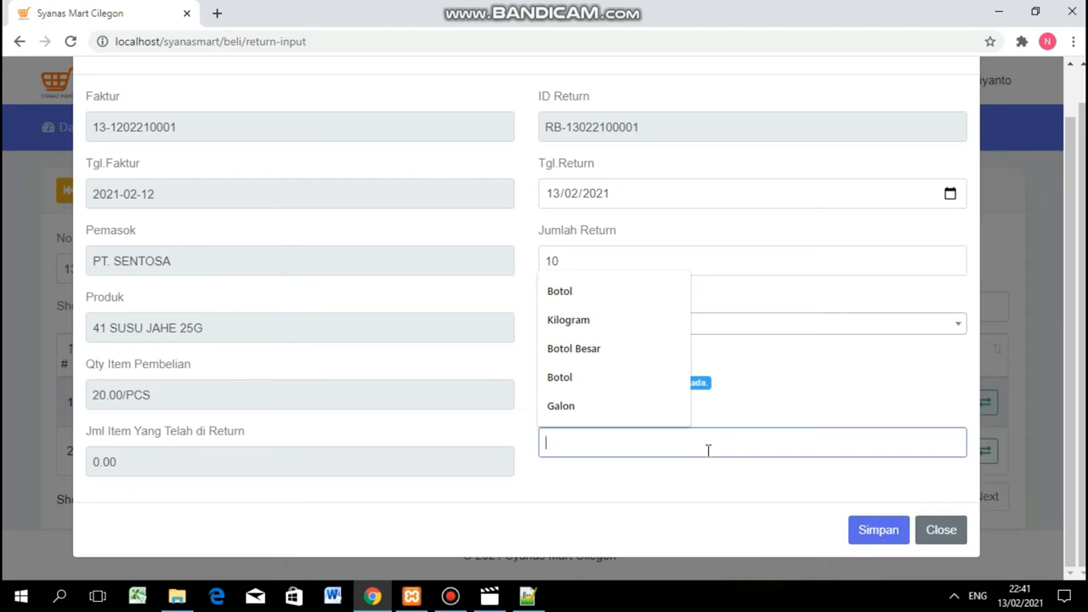
type("DI tukar")
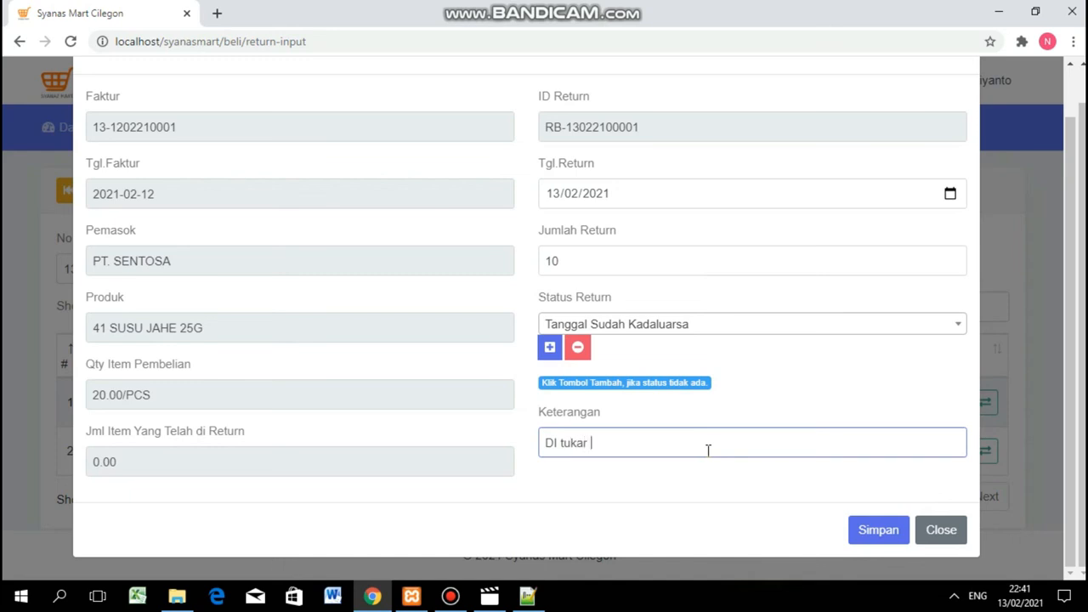
type(" barang")
left_click(889, 527)
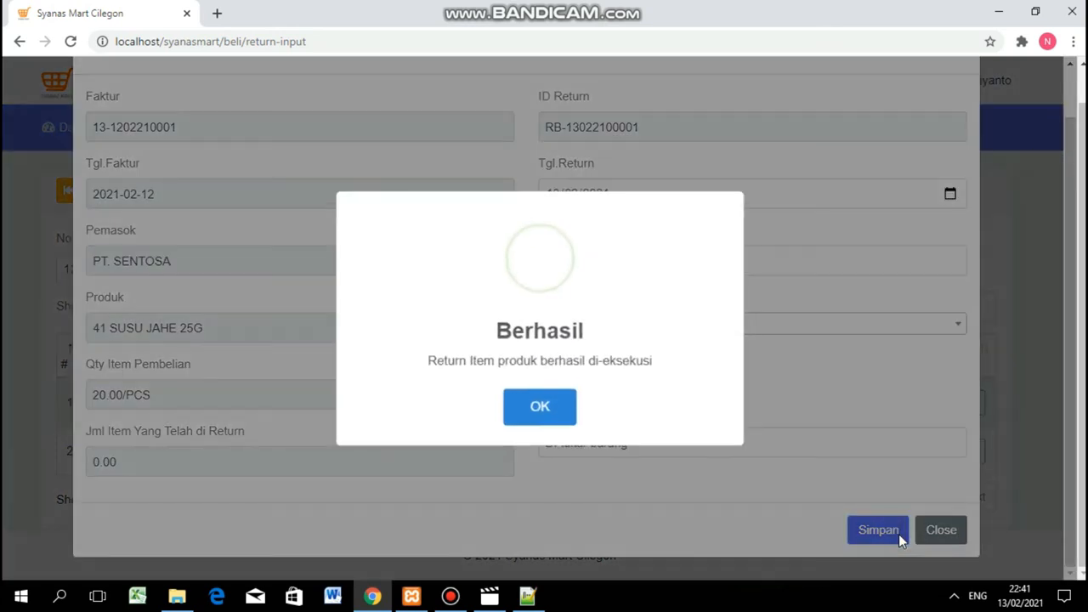
Acknowledge the successful return message and review the purchased quantity 20.00.
left_click(538, 409)
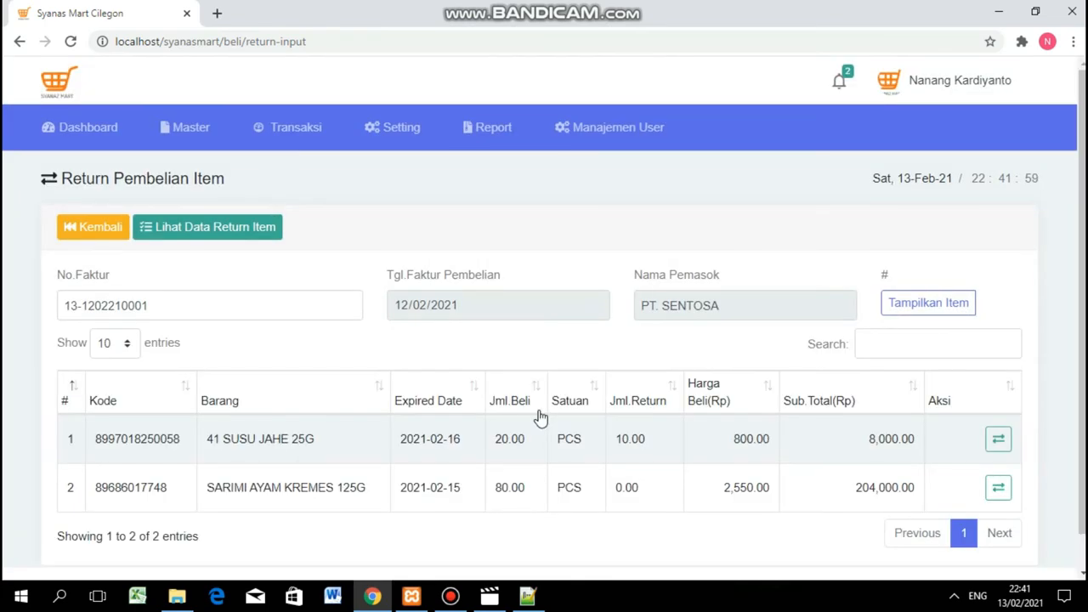
left_click_drag(525, 442, 497, 440)
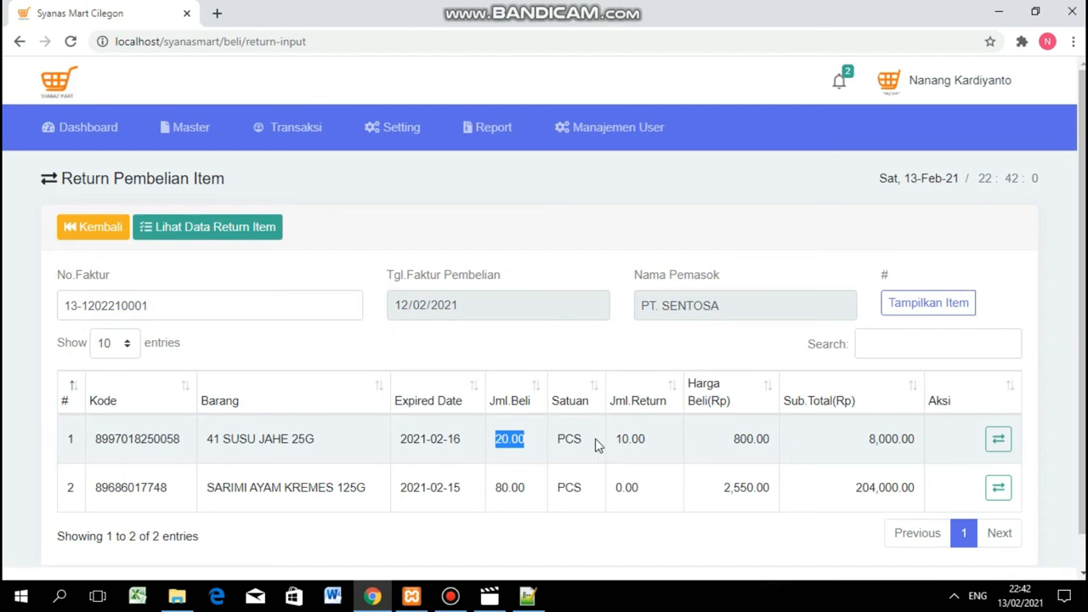
left_click_drag(668, 441, 610, 437)
scroll(607, 436, "down", 1)
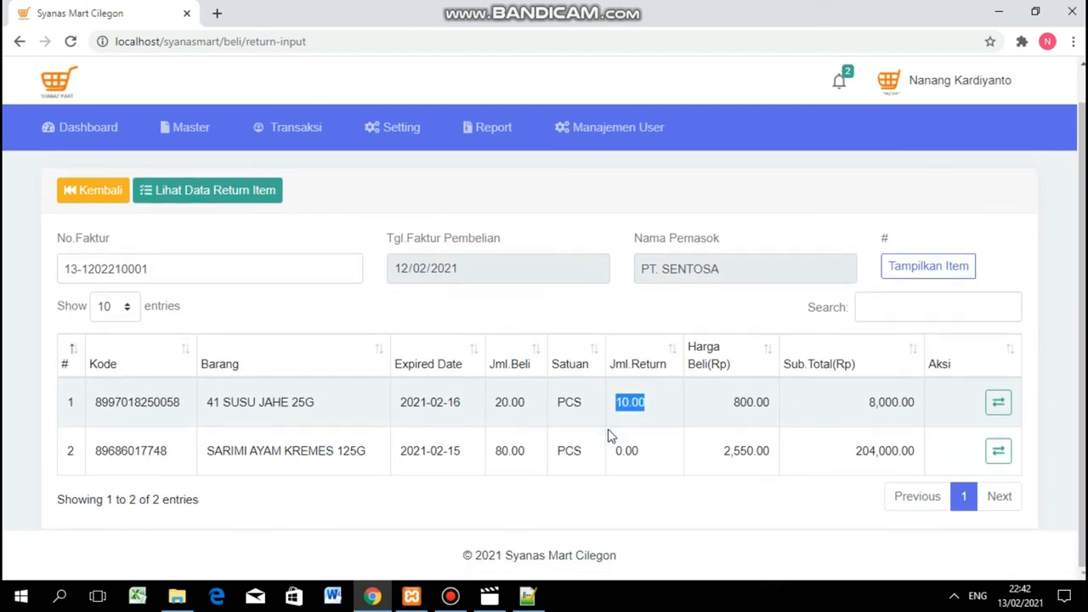
scroll(610, 436, "up", 1)
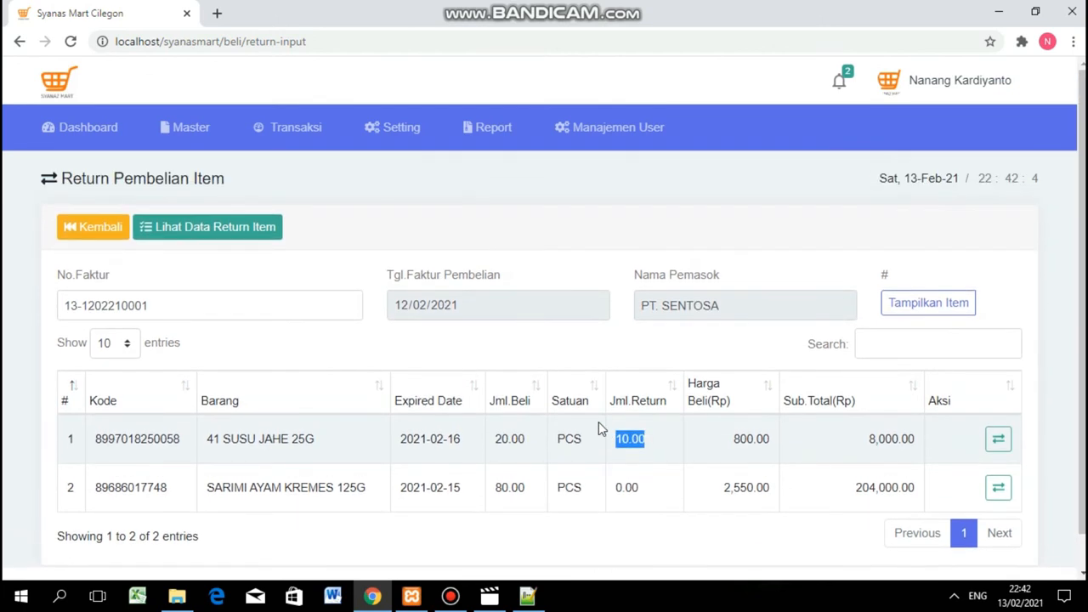
left_click(236, 230)
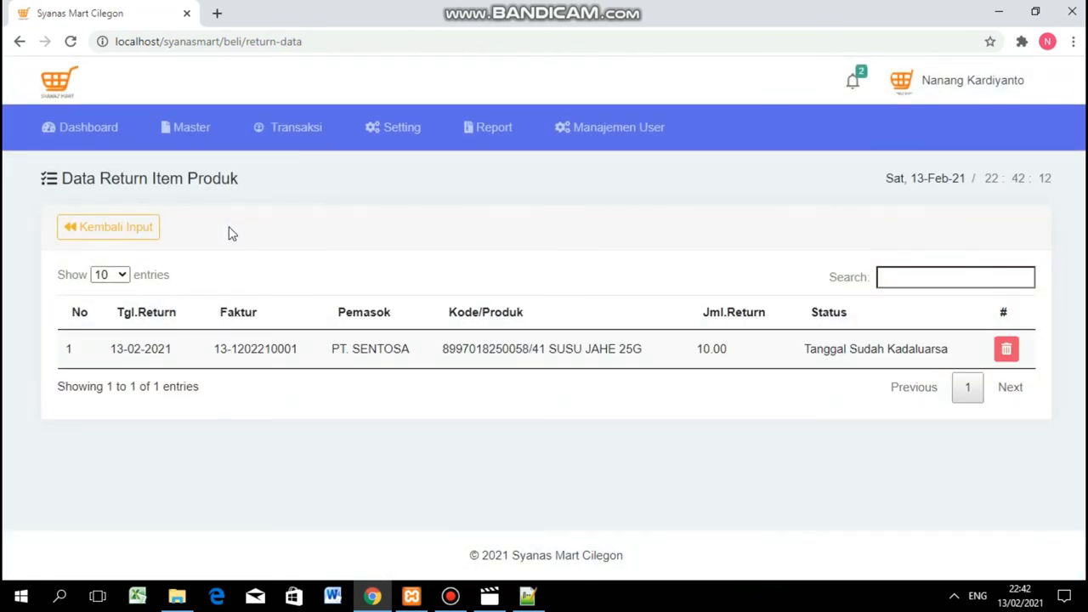
left_click(126, 229)
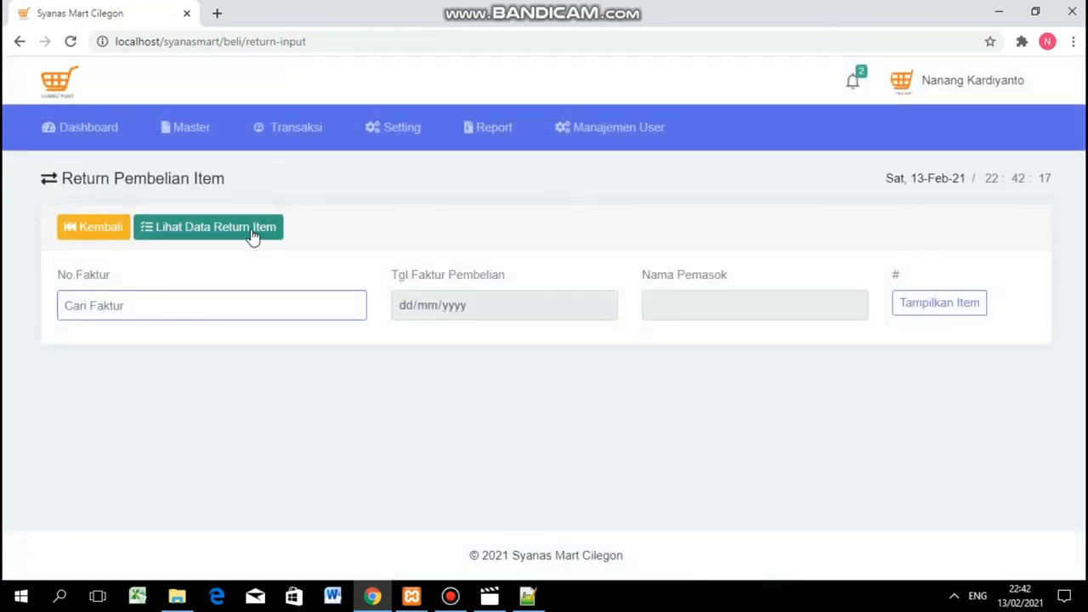
left_click(227, 229)
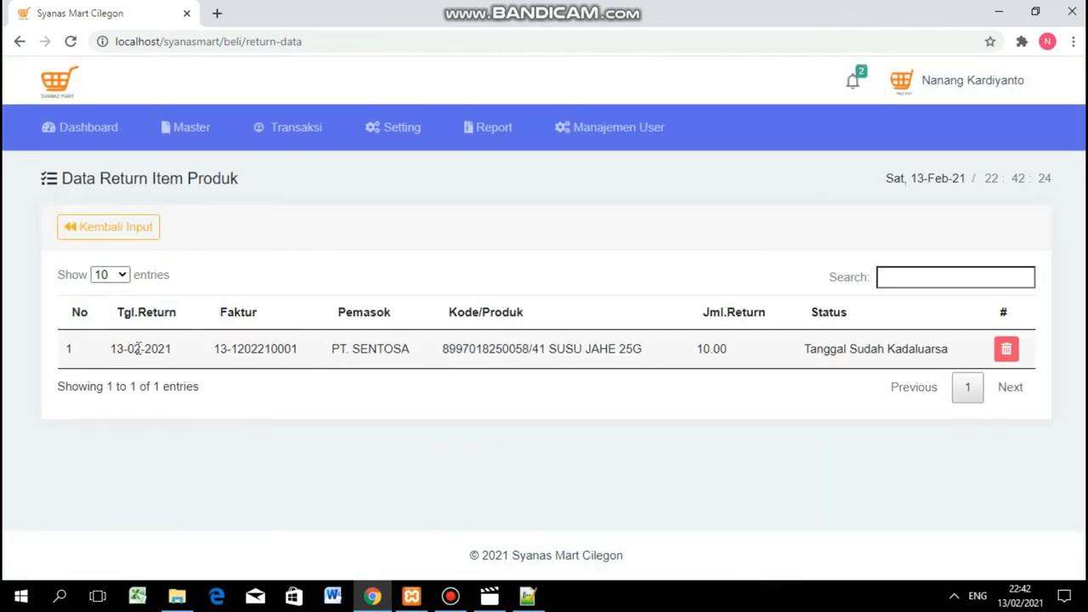
left_click_drag(440, 350, 610, 352)
left_click_drag(206, 350, 427, 346)
double_click(443, 349)
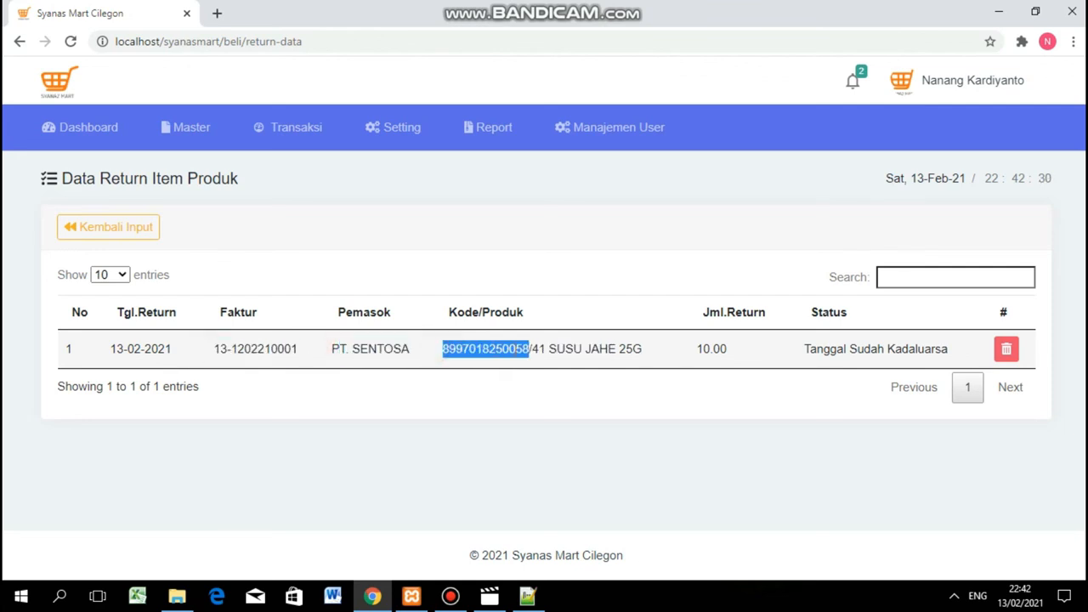
left_click(688, 351)
left_click_drag(705, 352, 769, 357)
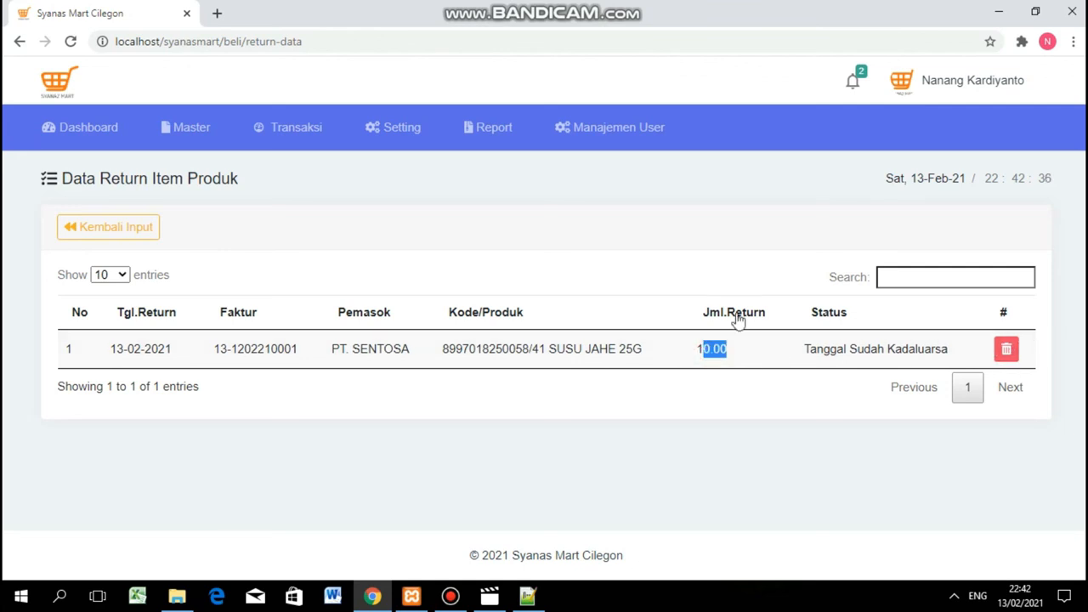
left_click(116, 231)
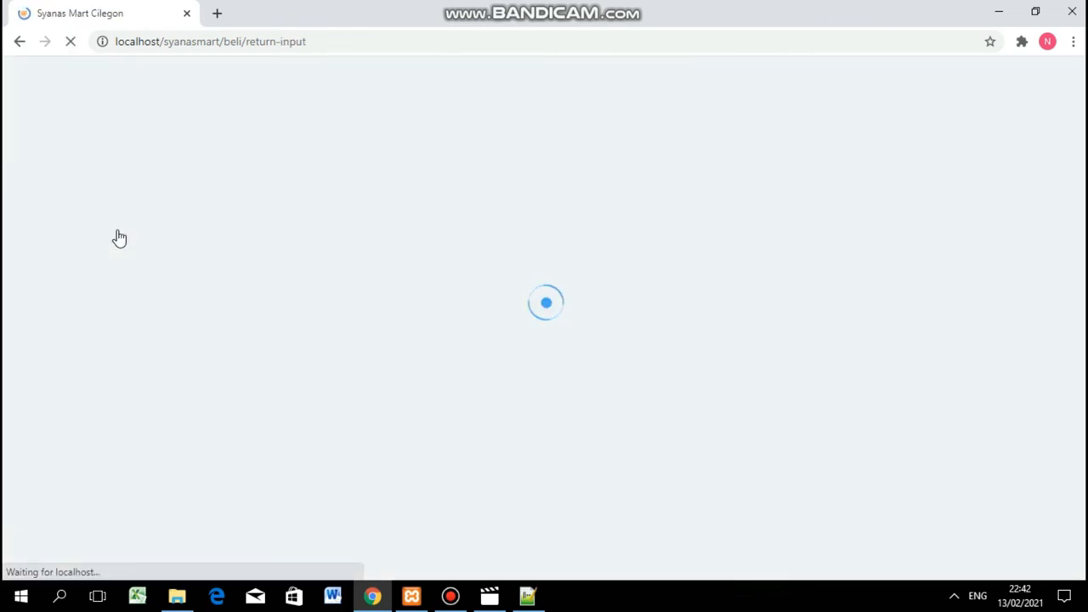